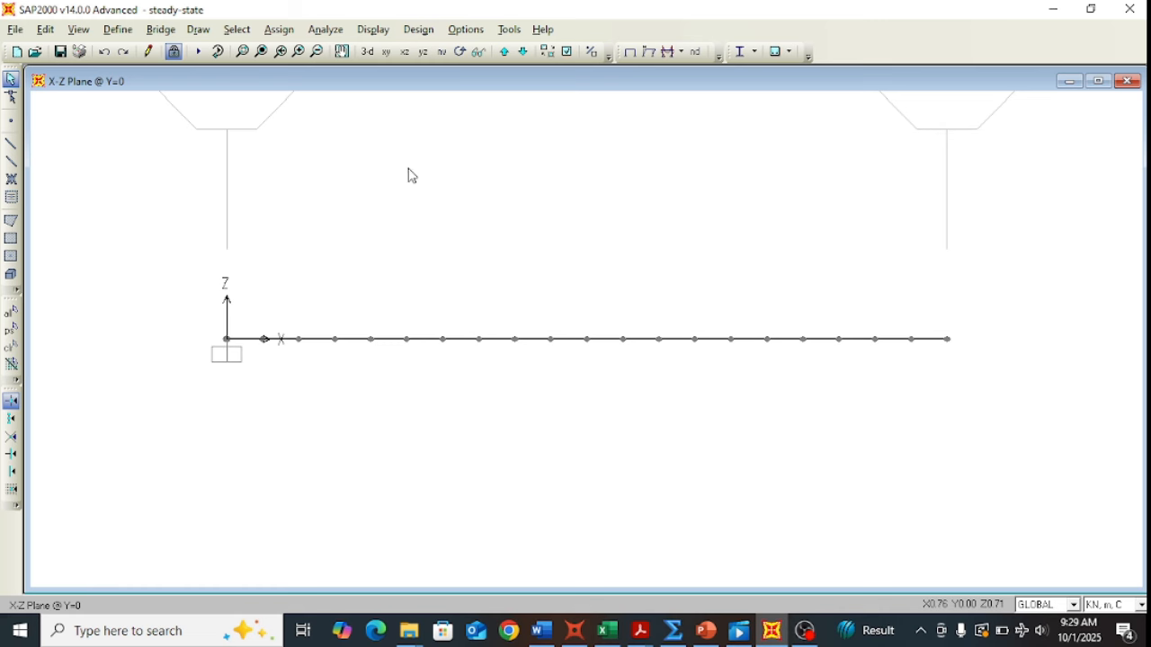
click(118, 28)
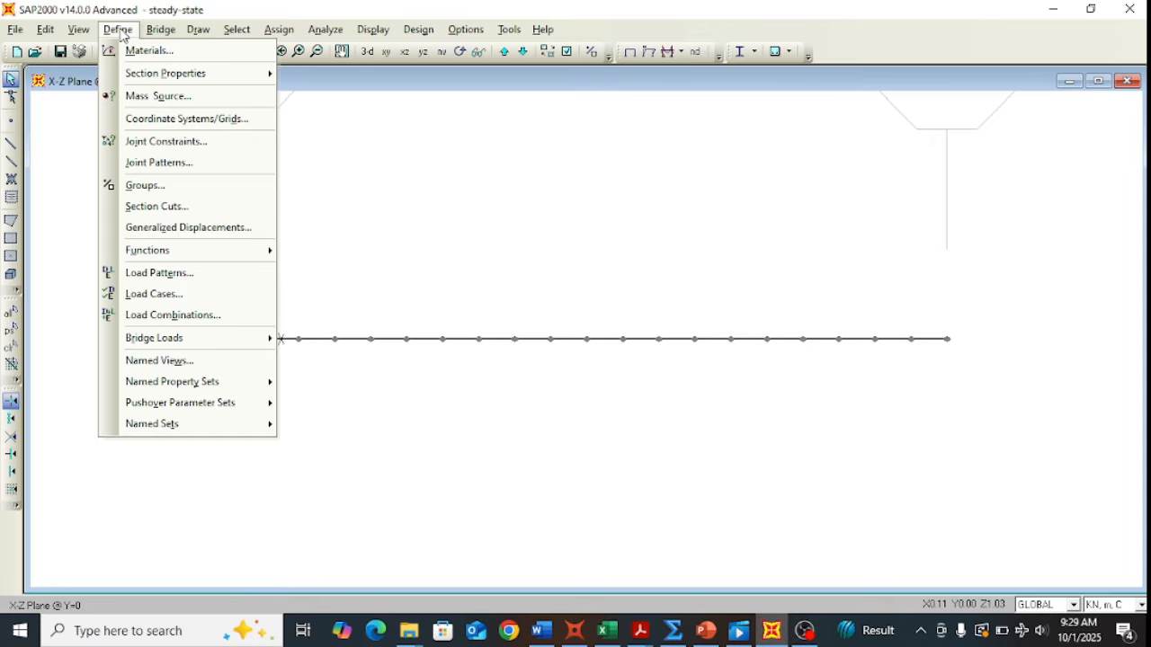
click(165, 58)
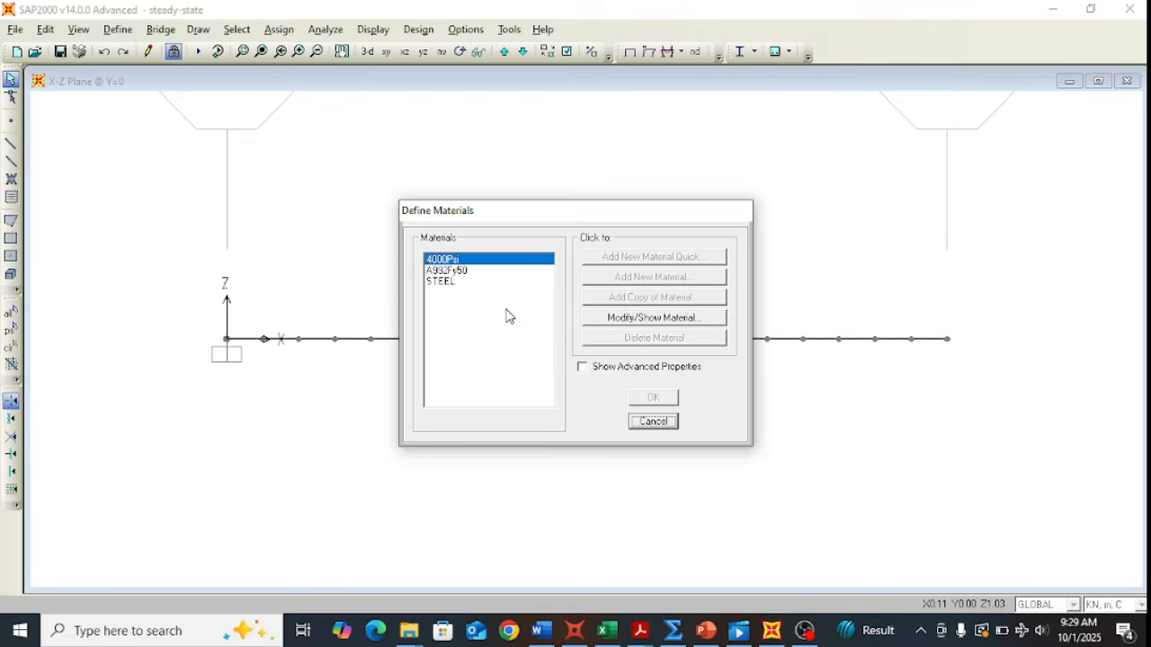
click(440, 282)
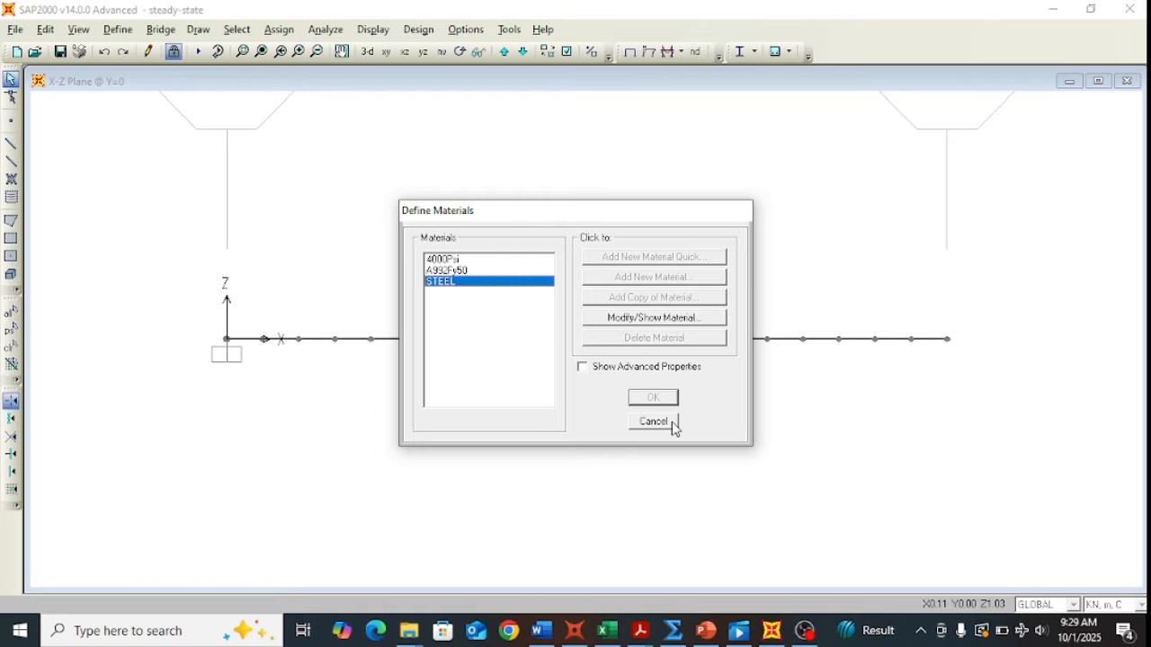
click(604, 322)
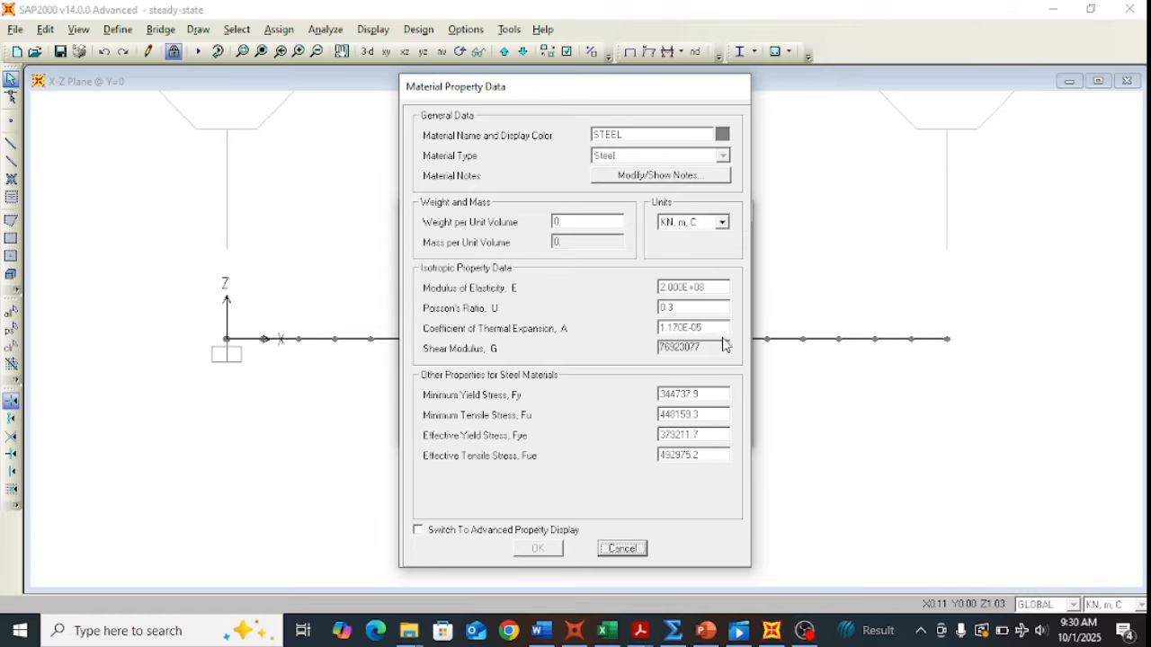
click(622, 548)
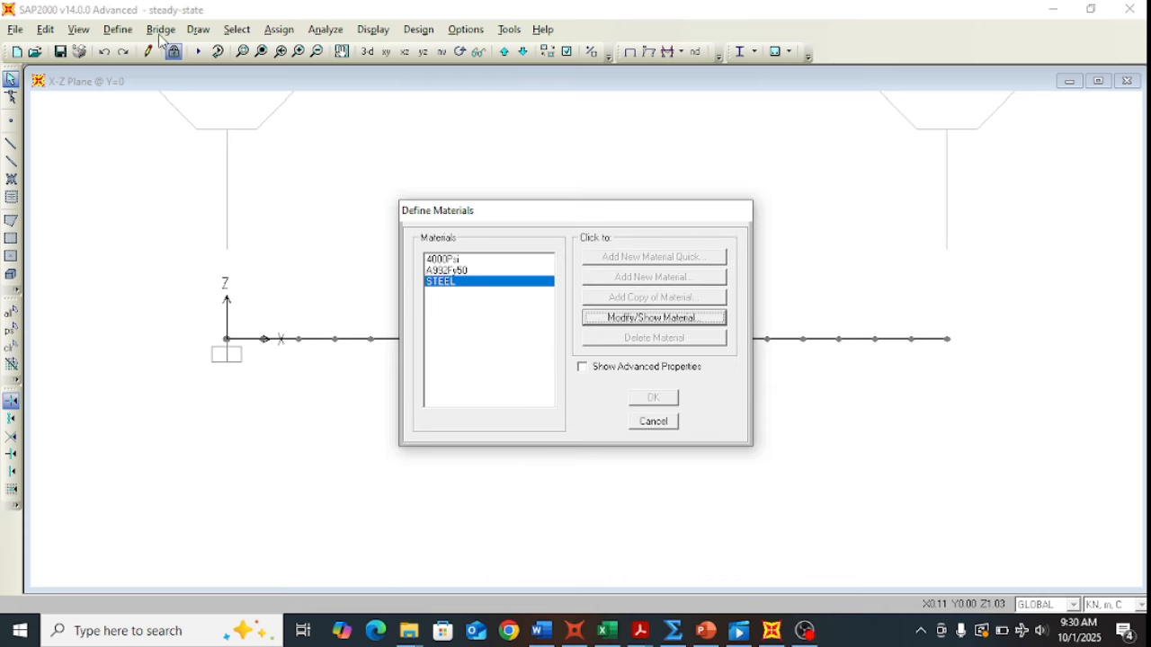
click(641, 427)
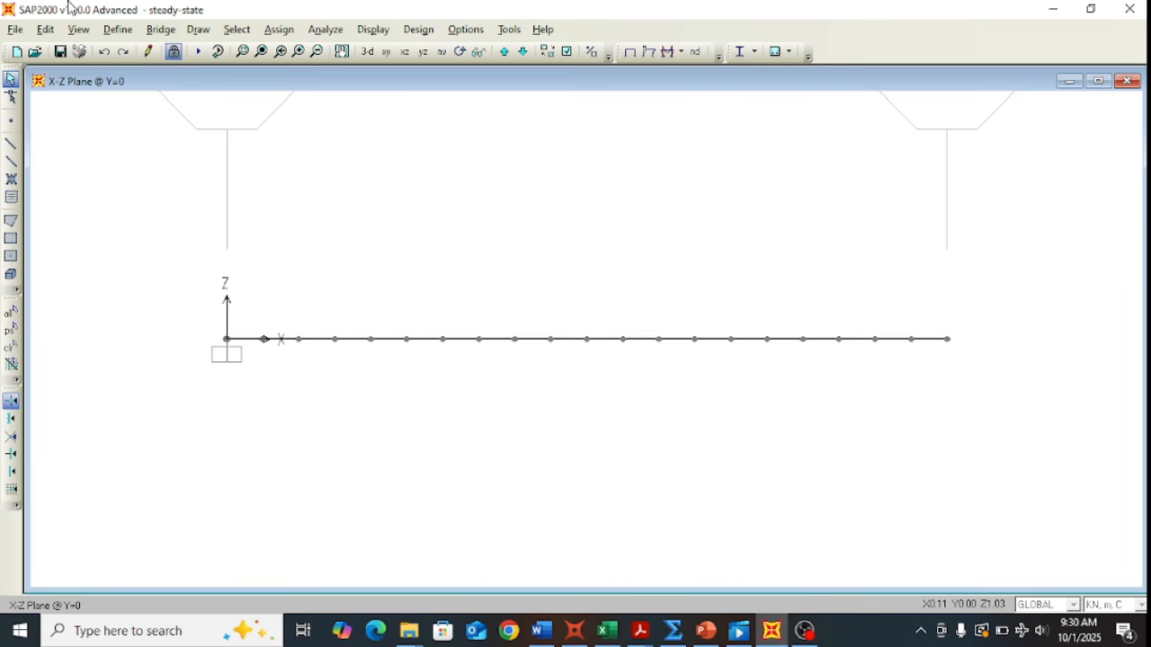
click(120, 30)
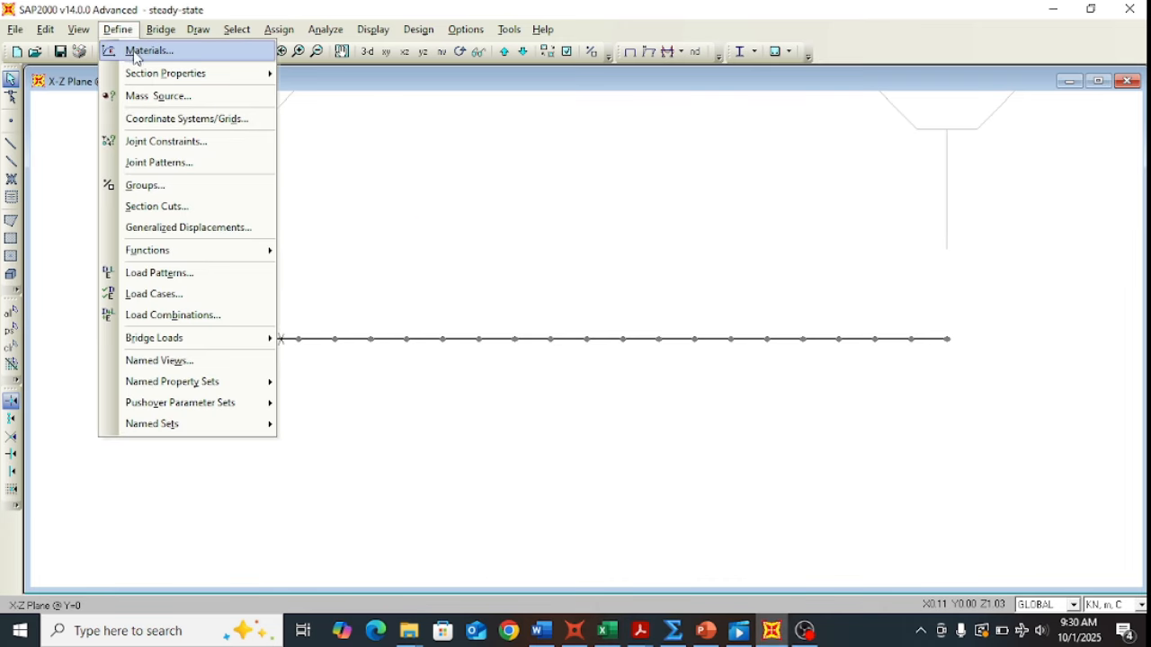
mouse_move(217, 74)
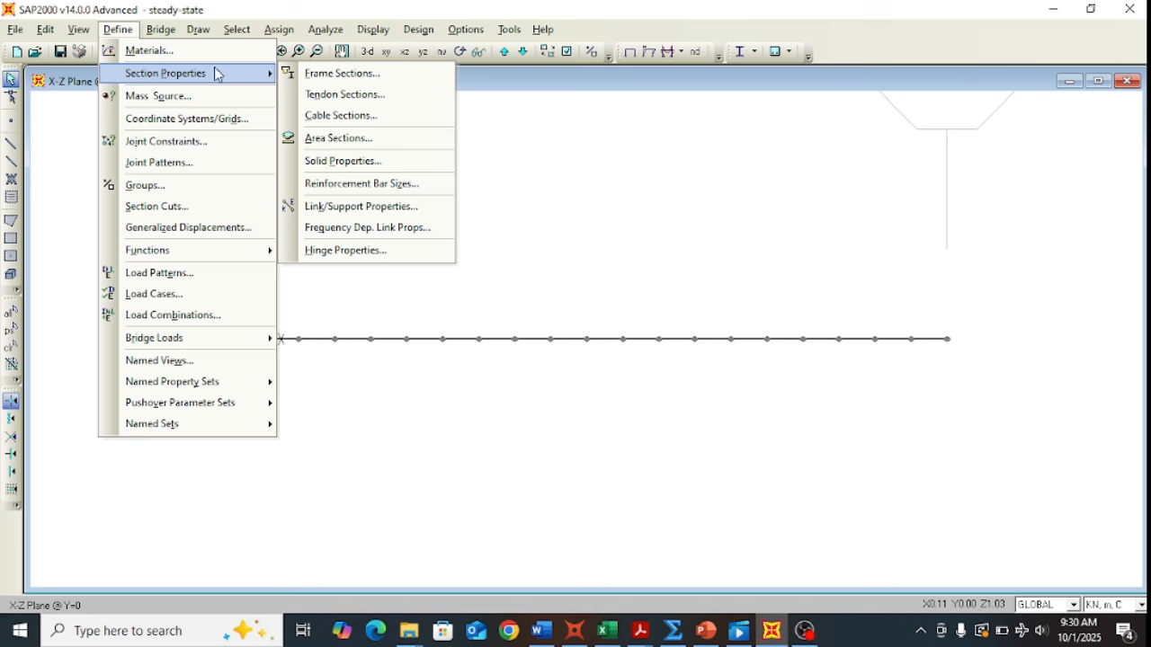
click(340, 74)
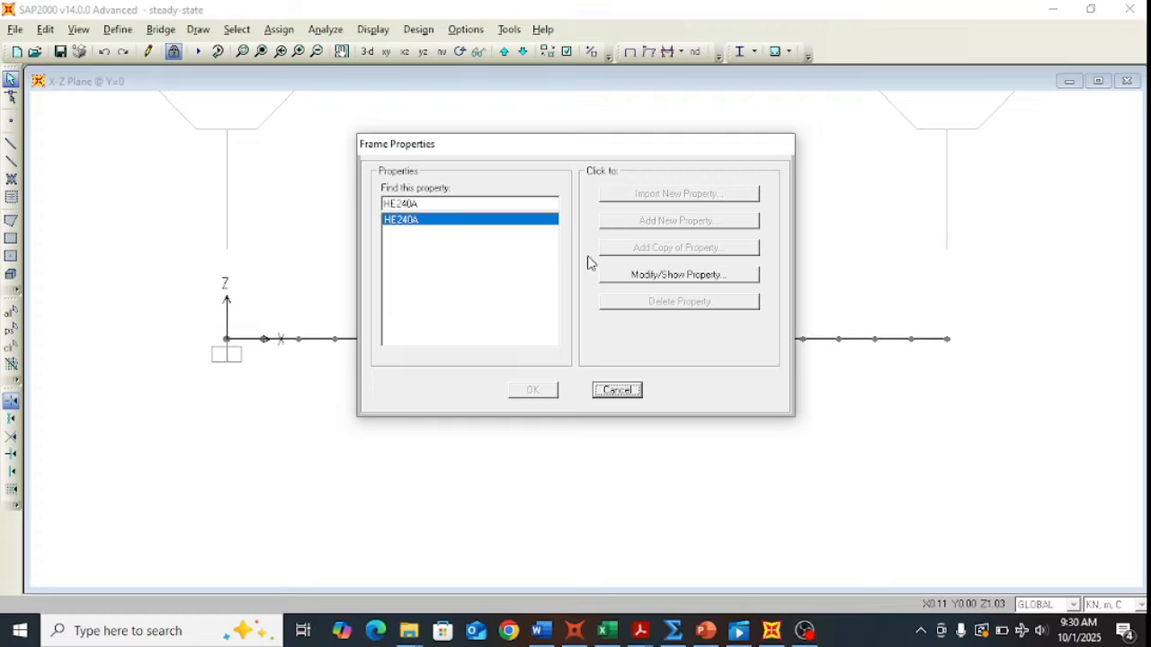
click(675, 275)
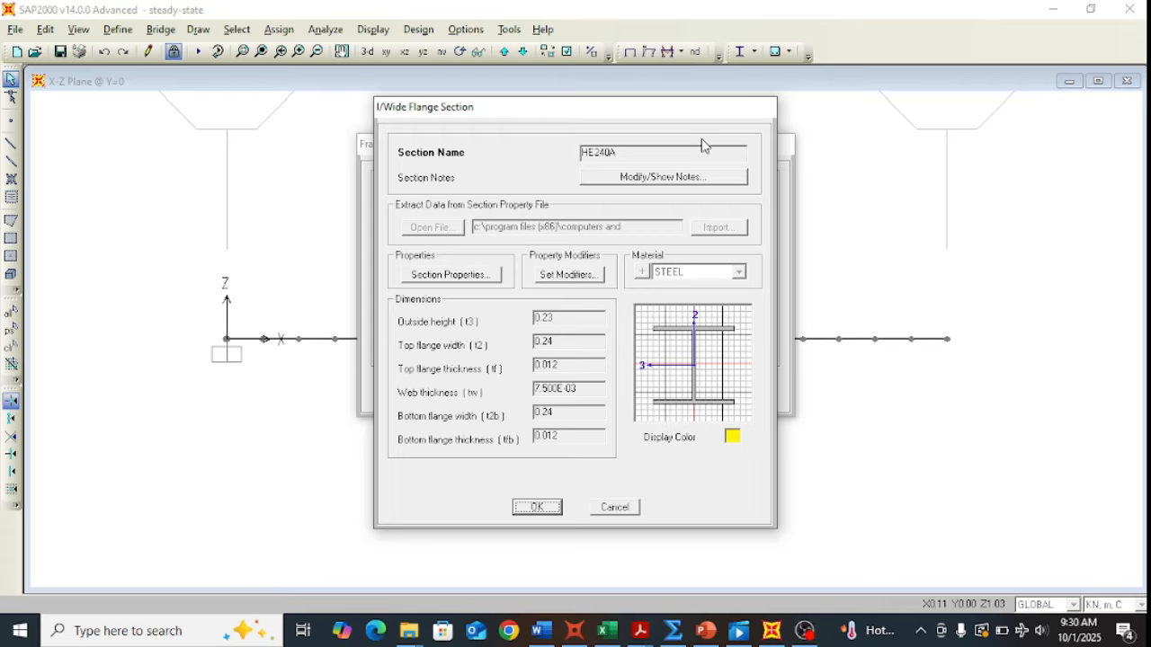
click(461, 276)
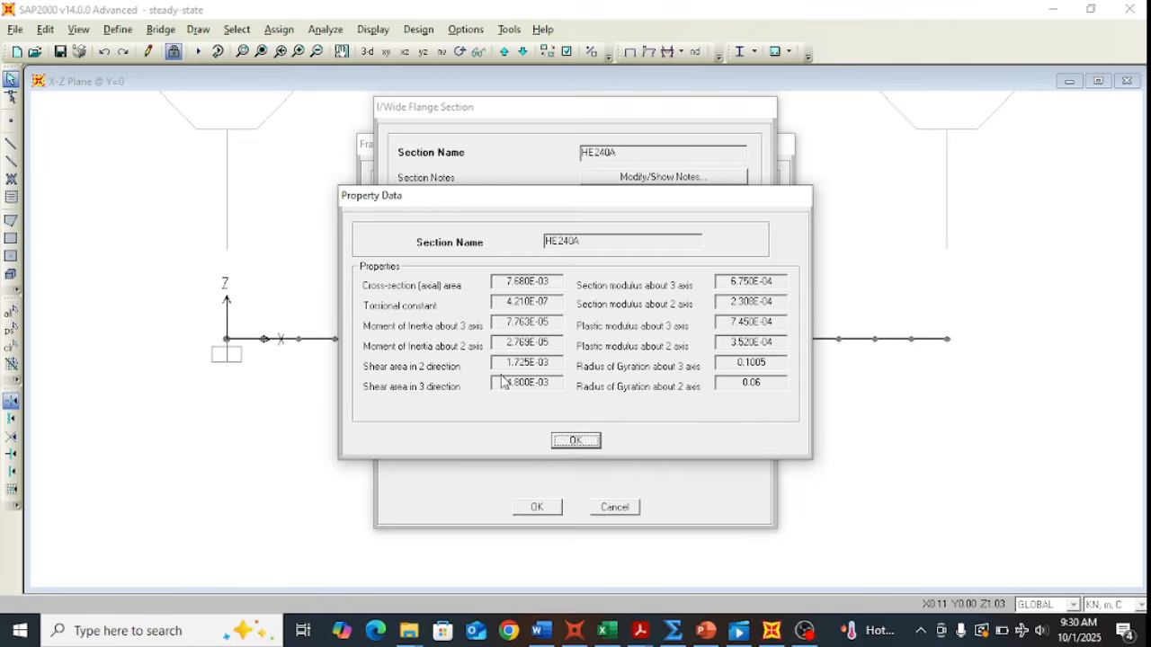
click(592, 442)
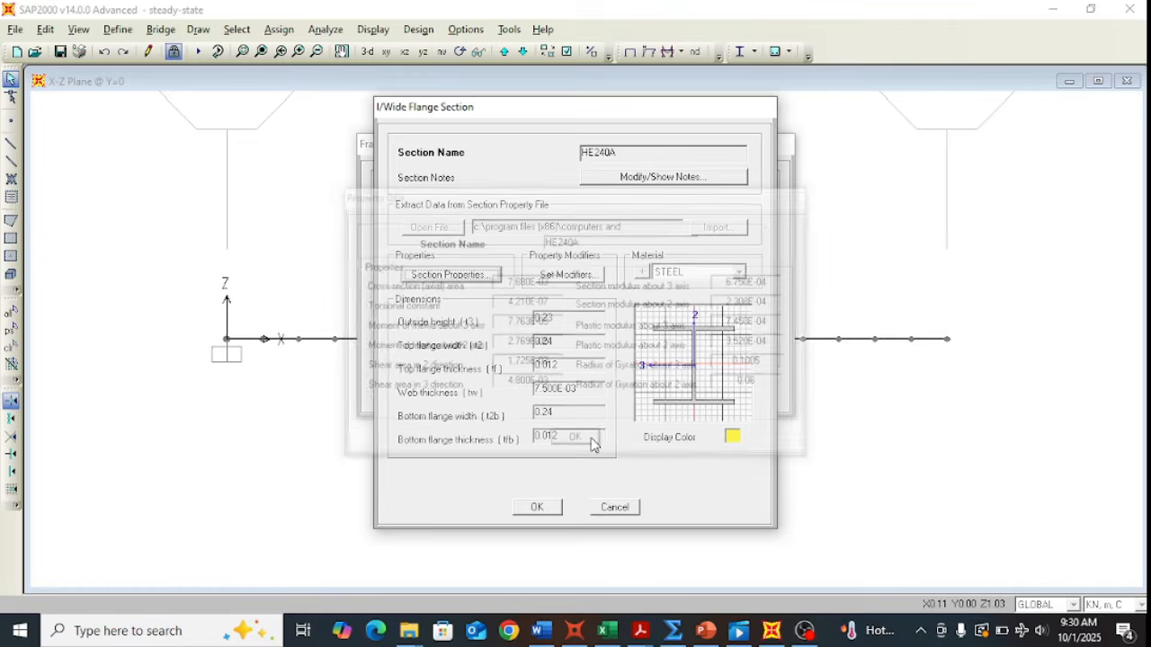
click(618, 509)
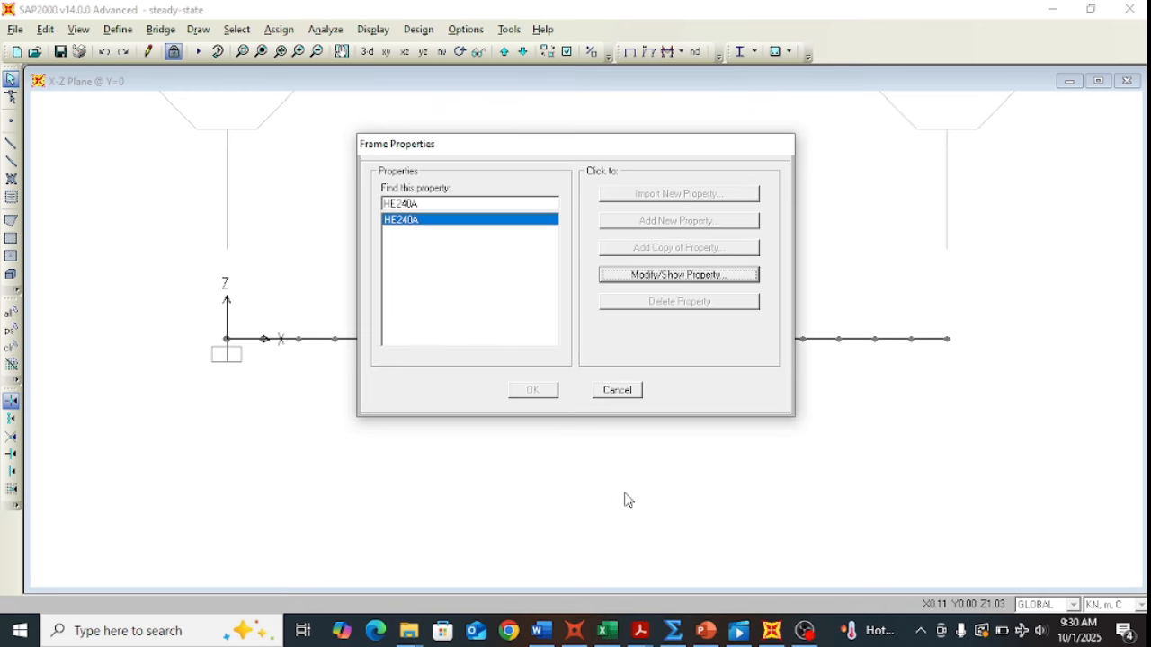
click(622, 390)
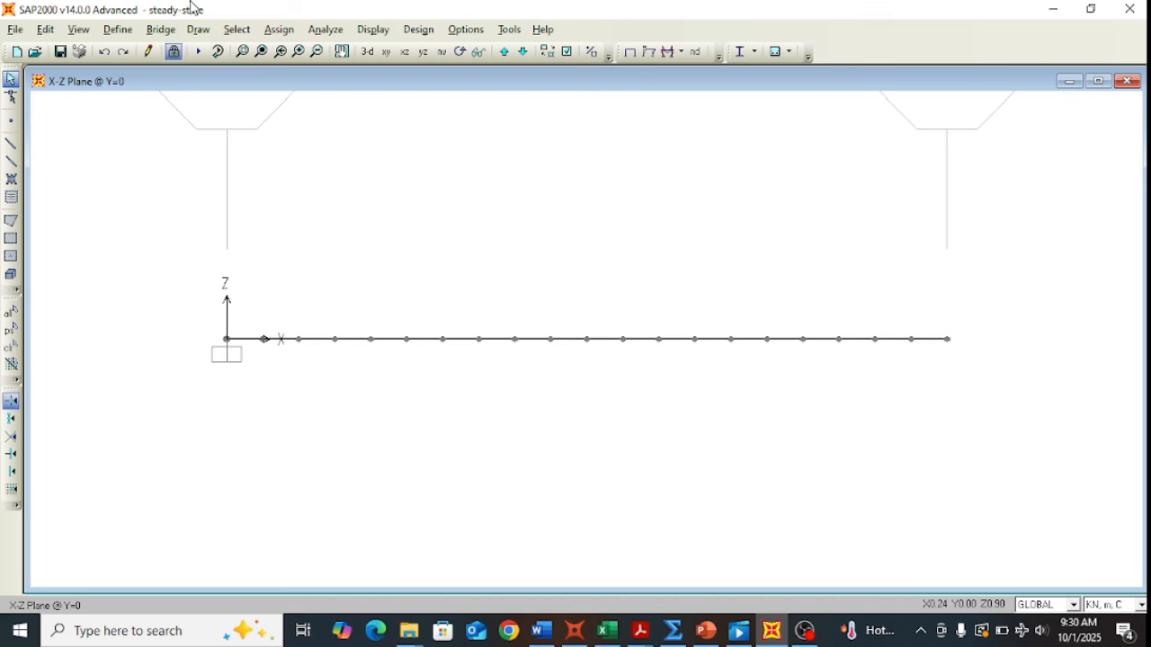
click(132, 34)
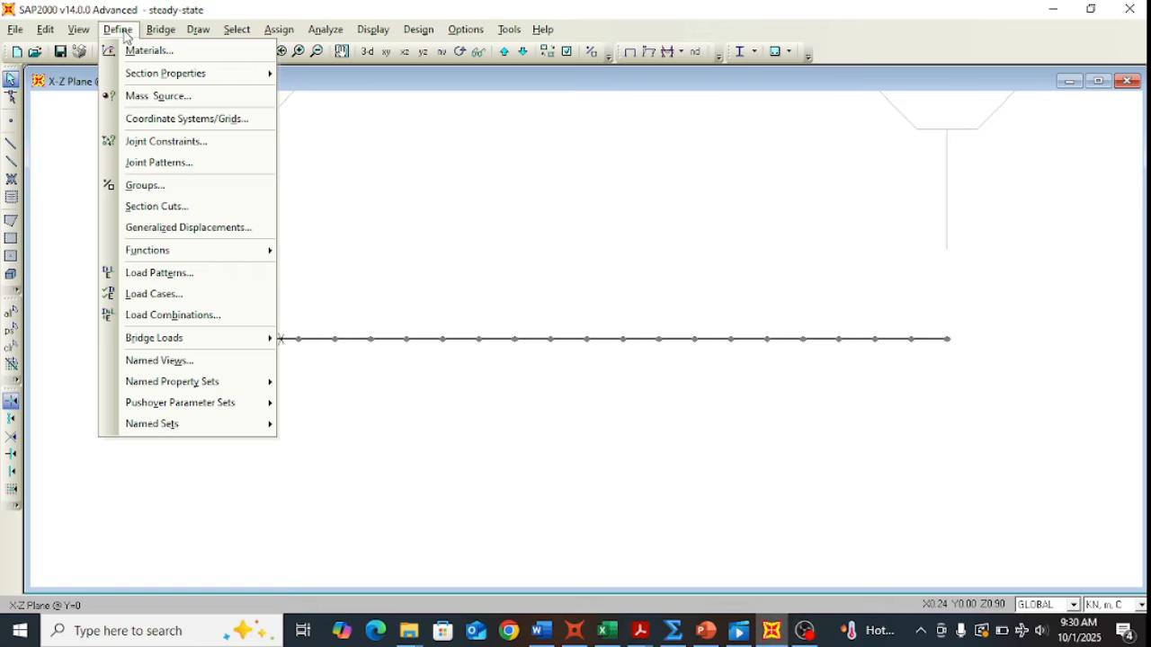
click(174, 275)
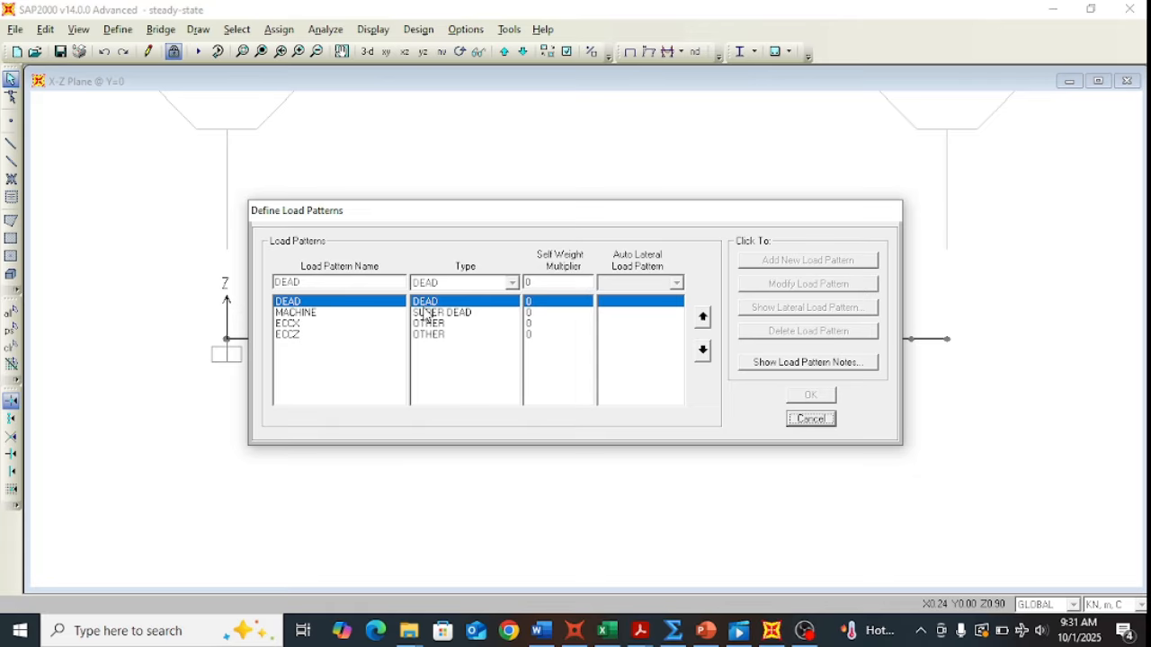
click(290, 306)
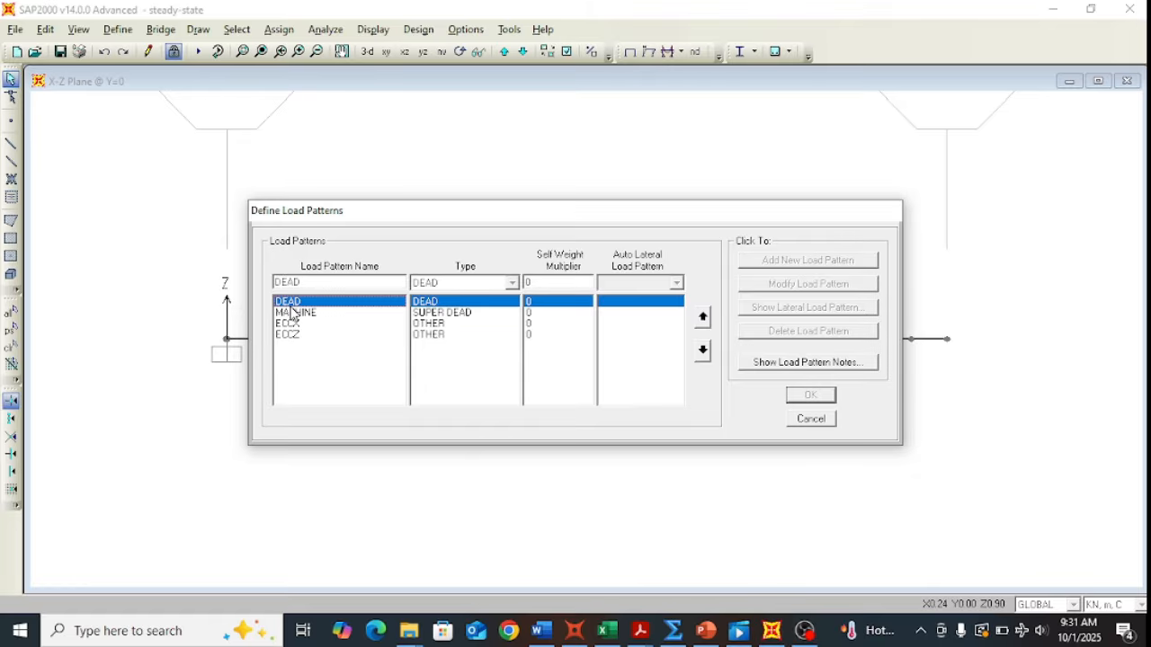
click(304, 314)
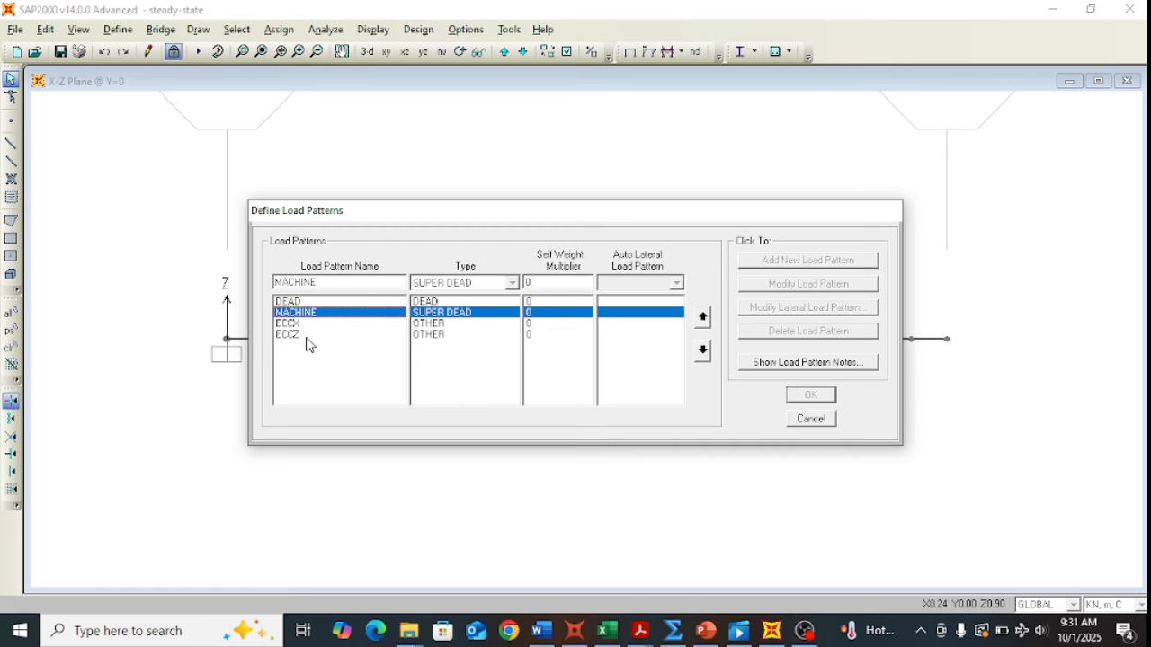
click(812, 420)
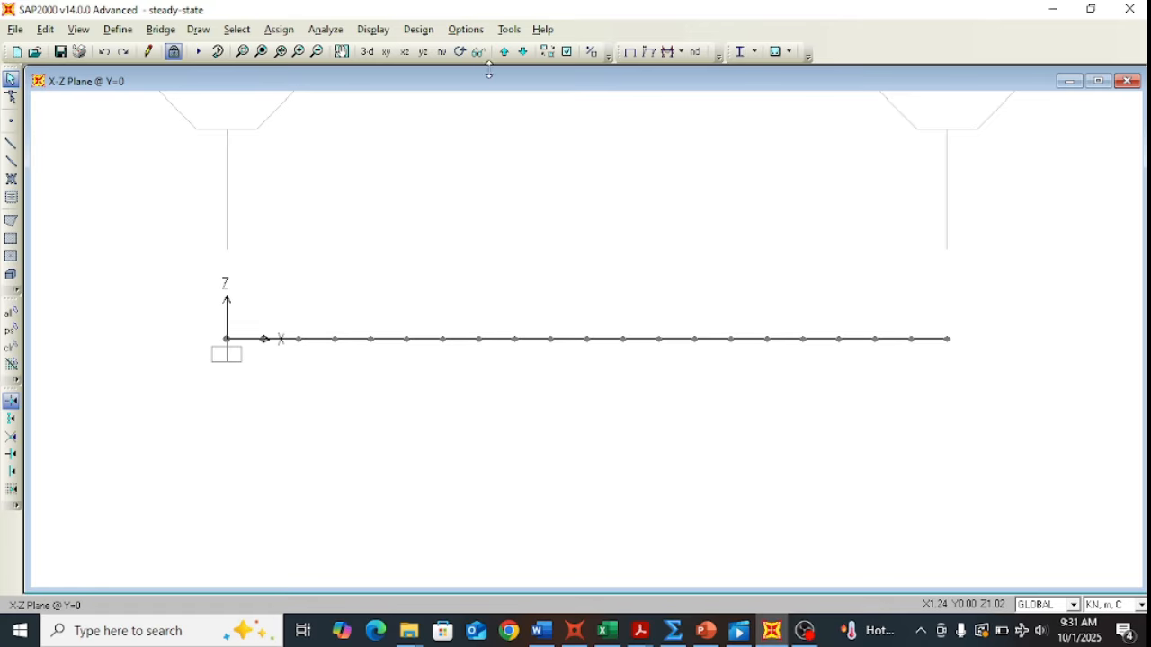
Step: Display the DEAD frame span loads on the beam
click(373, 30)
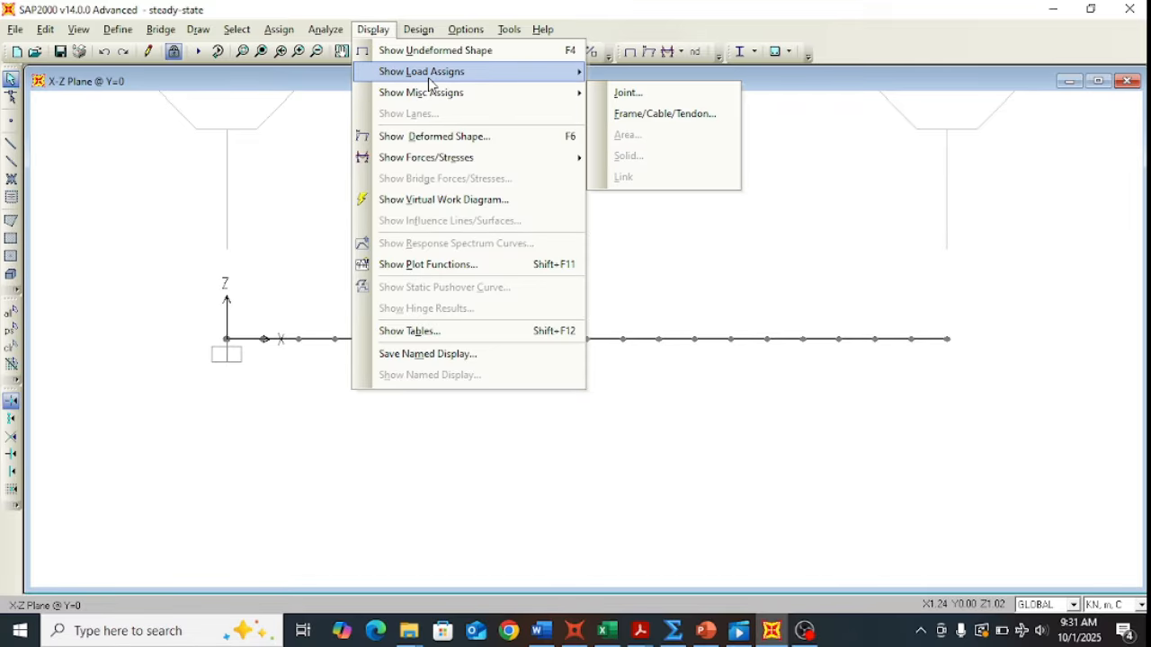
mouse_move(539, 93)
mouse_move(575, 71)
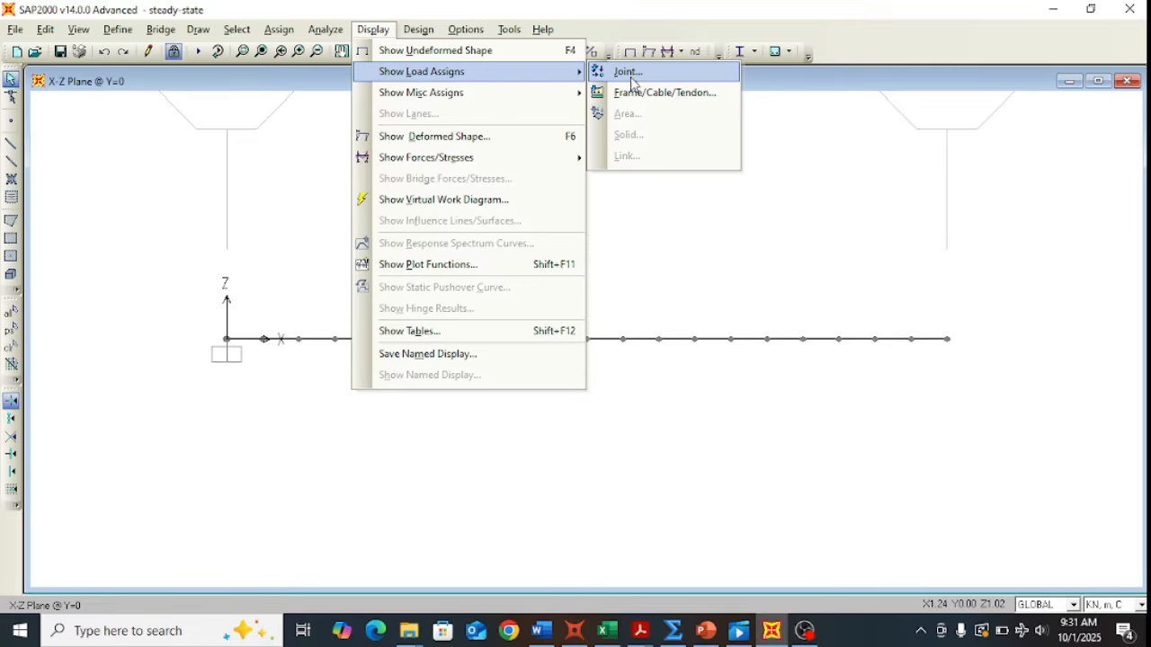
click(634, 92)
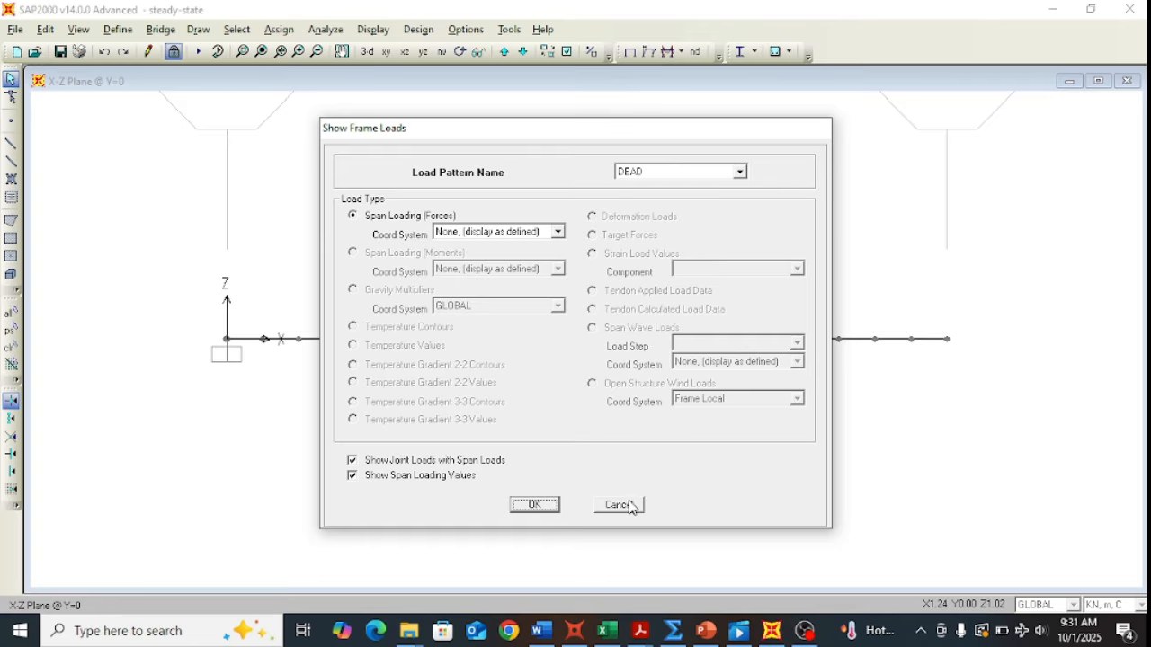
click(532, 506)
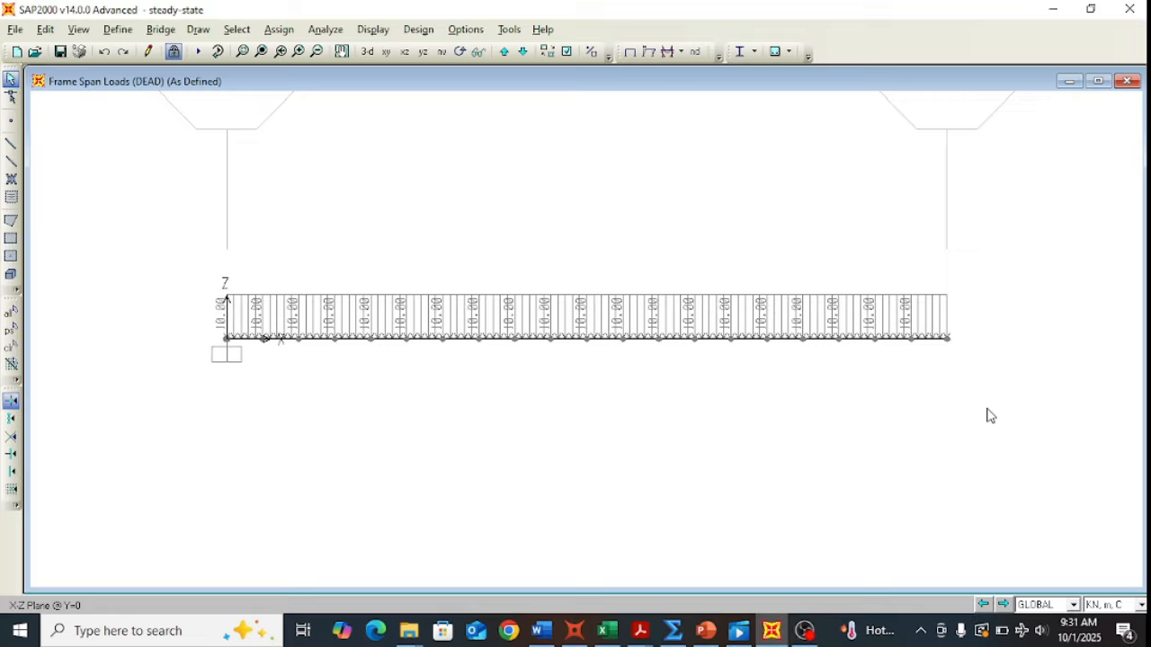
Step: Show the MACHINE load pattern's joint loads on the beam
click(382, 31)
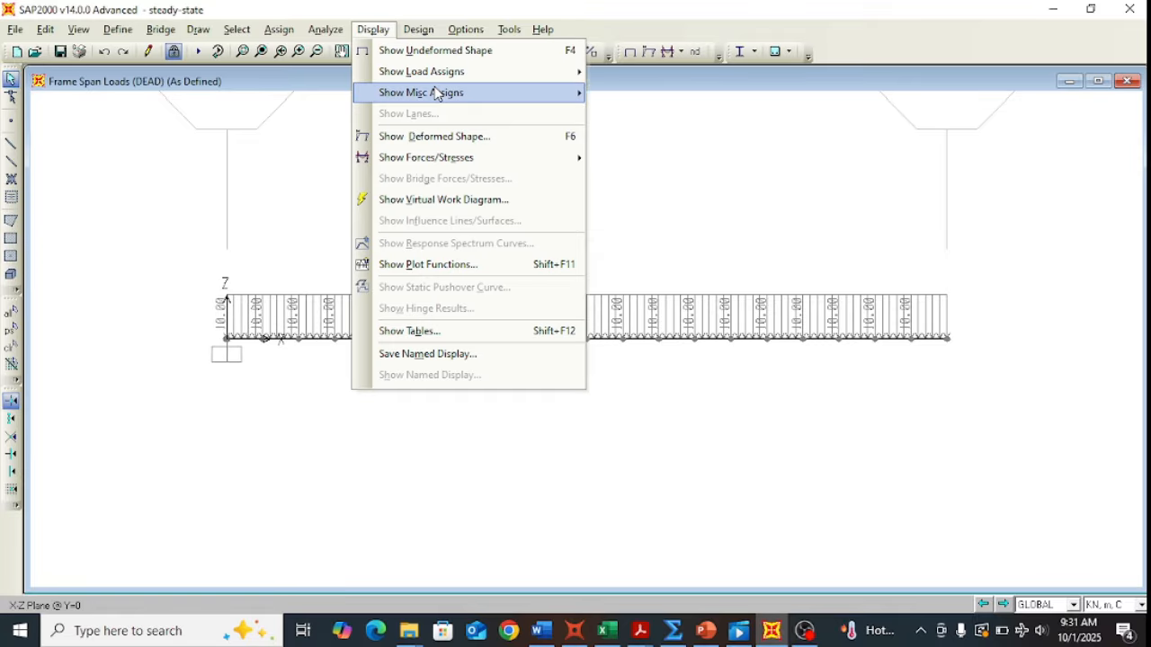
mouse_move(470, 71)
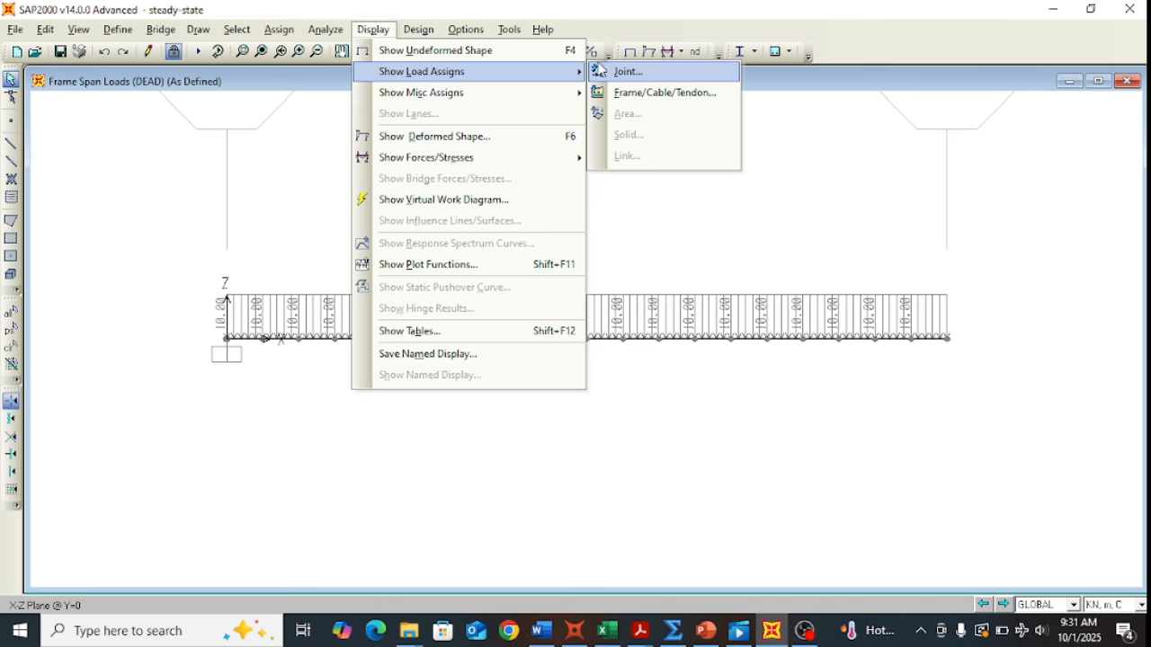
click(618, 73)
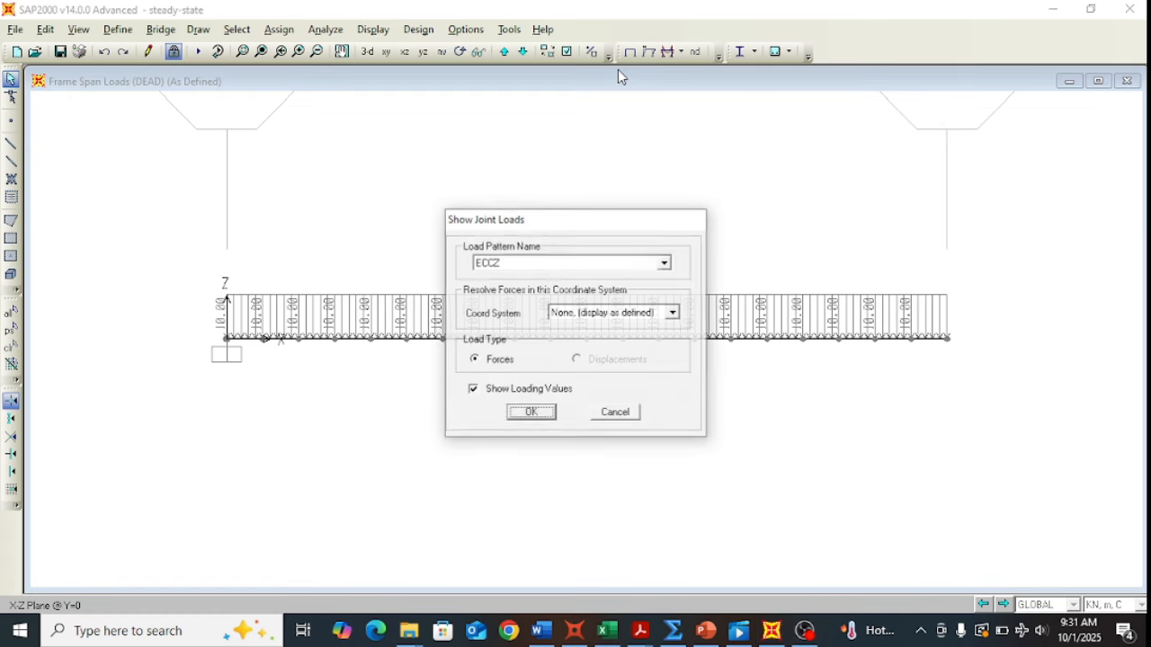
click(665, 264)
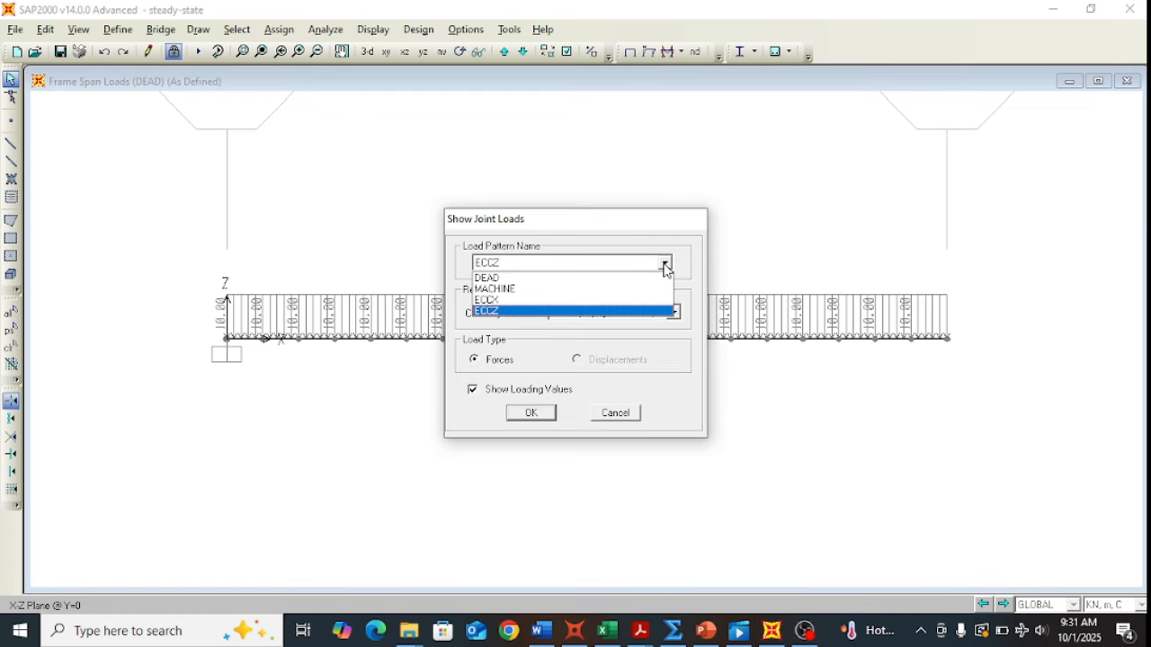
click(526, 289)
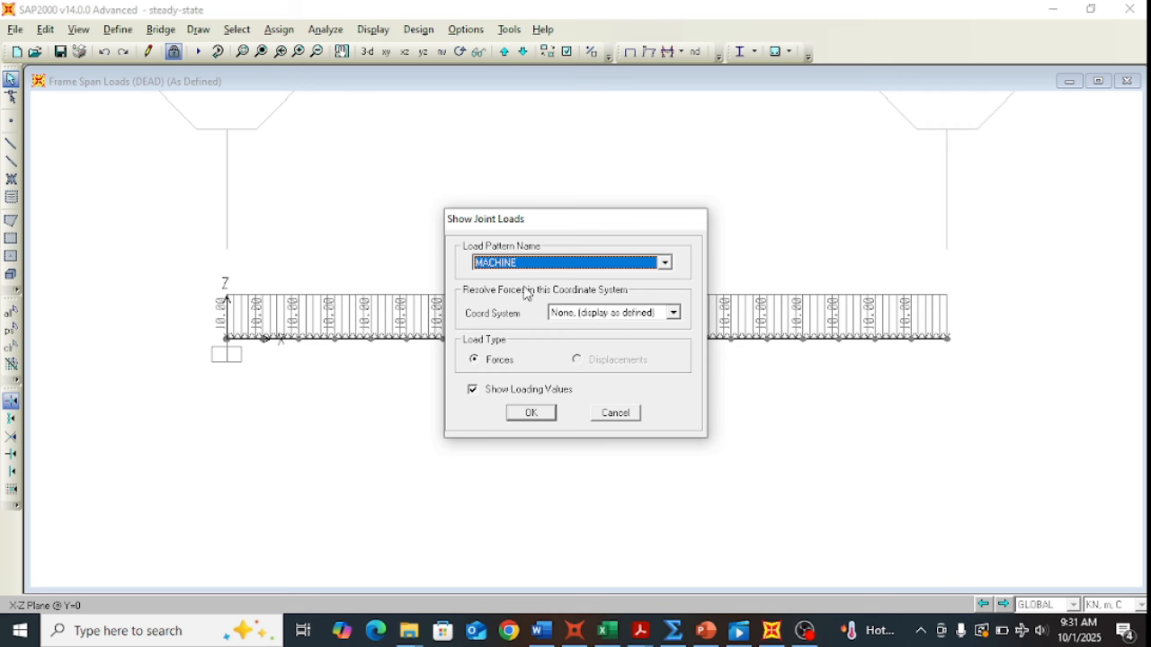
click(532, 413)
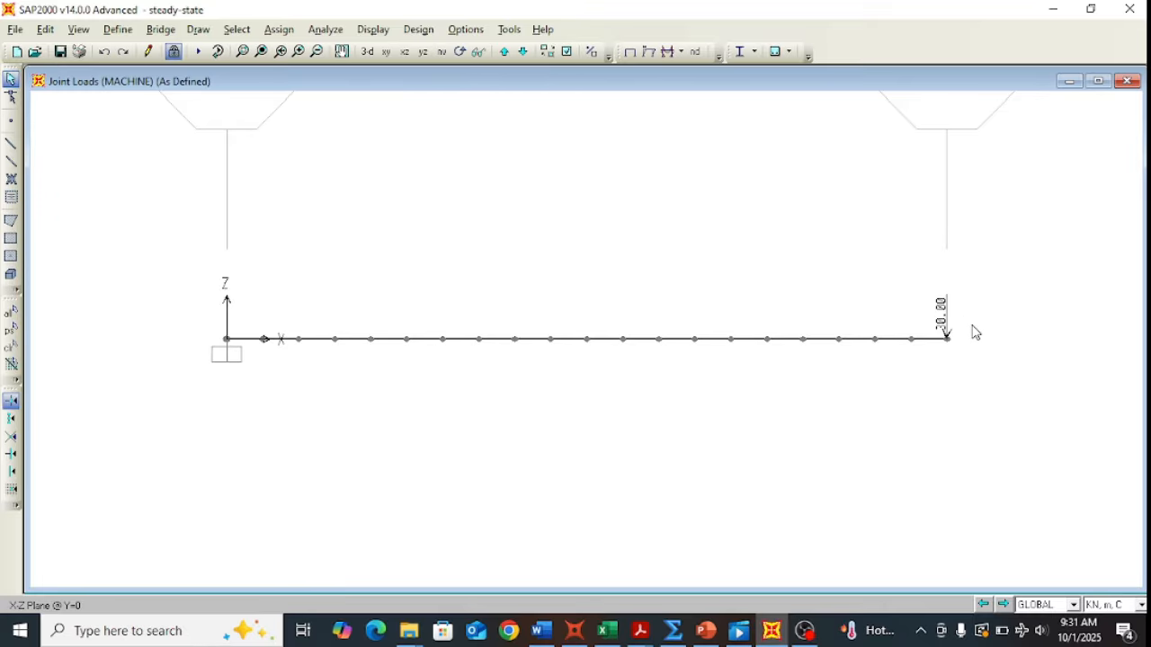
Step: Show the ECCX joint loads, after opening and cancelling the frame-load display settings
click(374, 33)
mouse_move(396, 74)
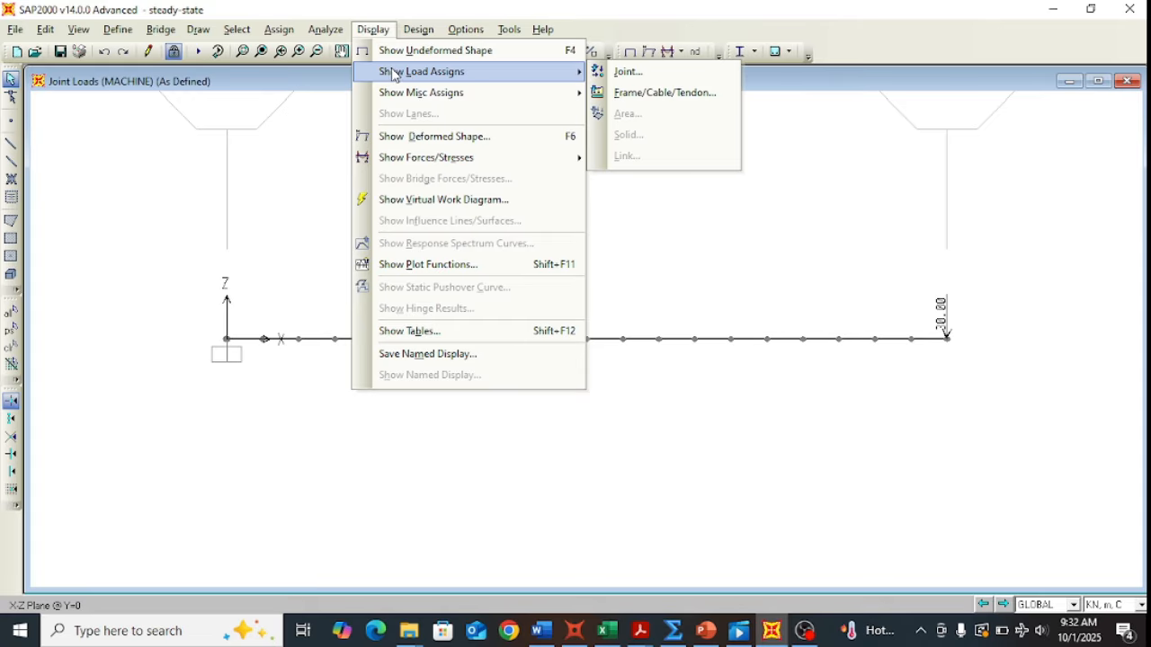
click(661, 92)
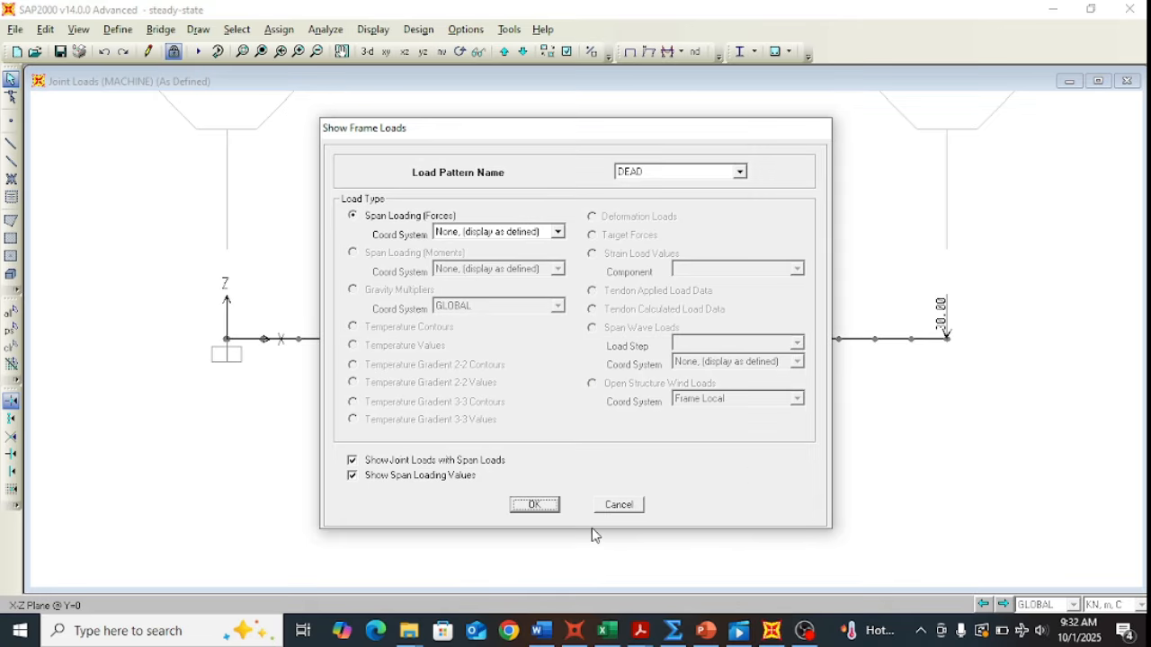
click(617, 505)
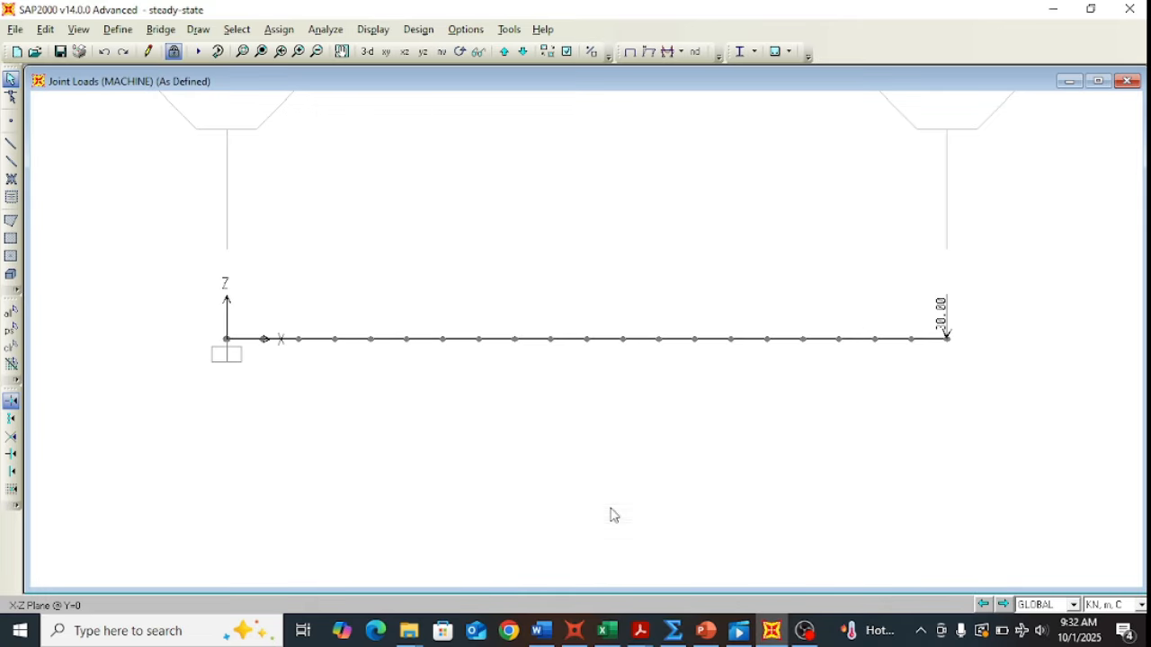
click(374, 33)
mouse_move(388, 72)
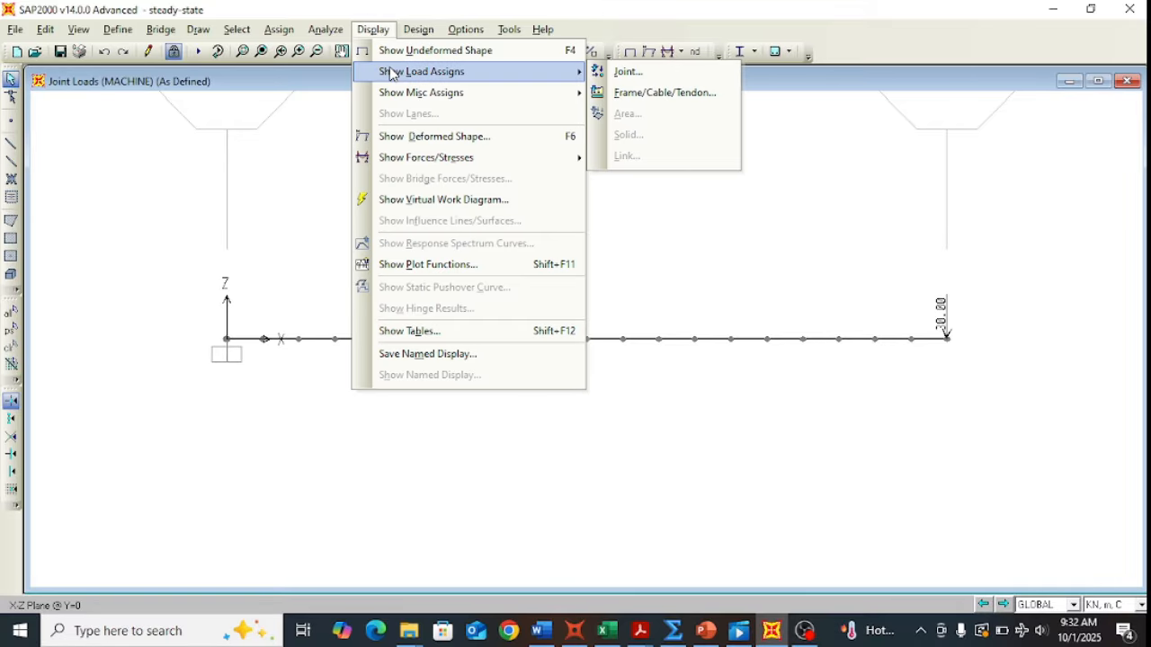
click(634, 76)
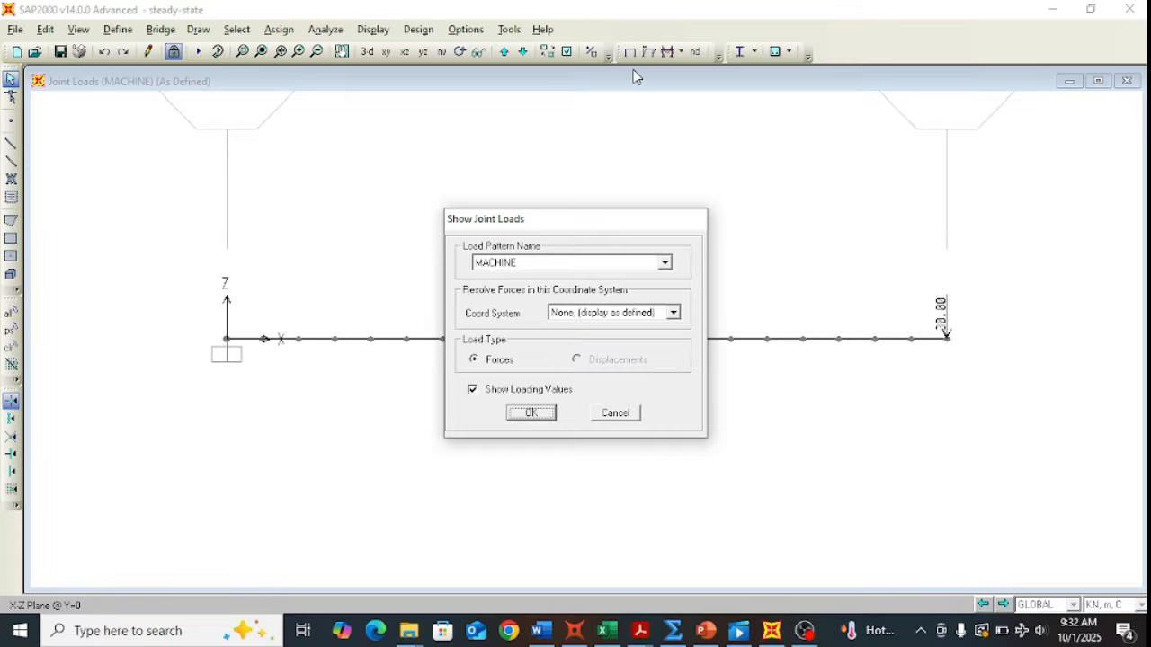
click(666, 262)
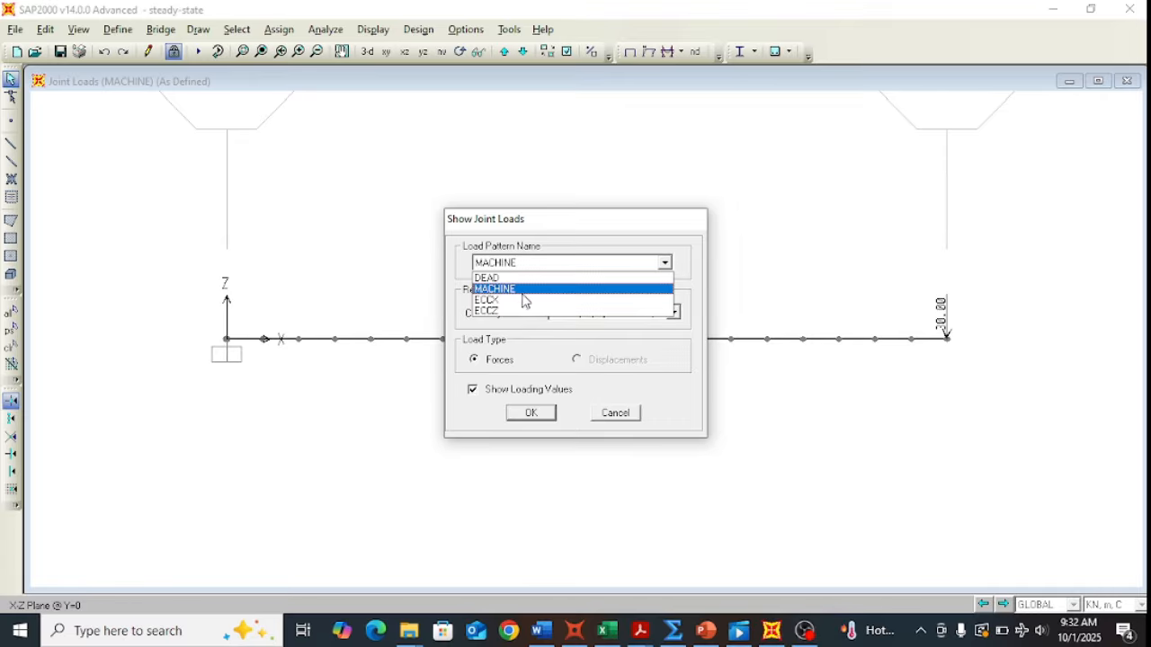
click(519, 306)
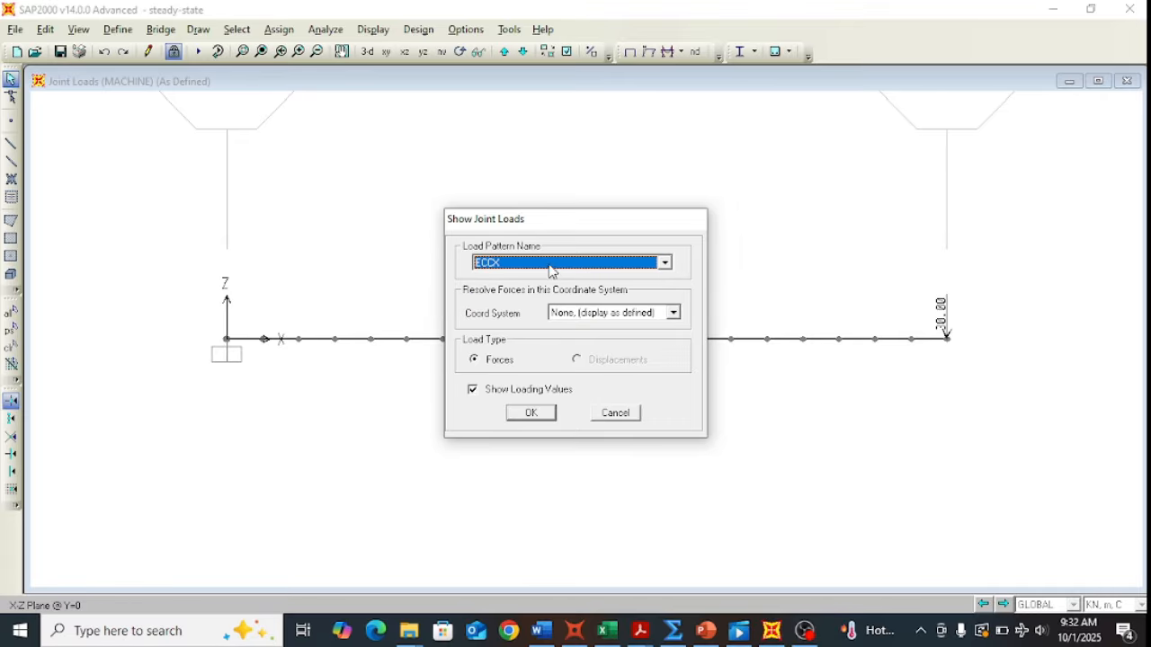
click(530, 413)
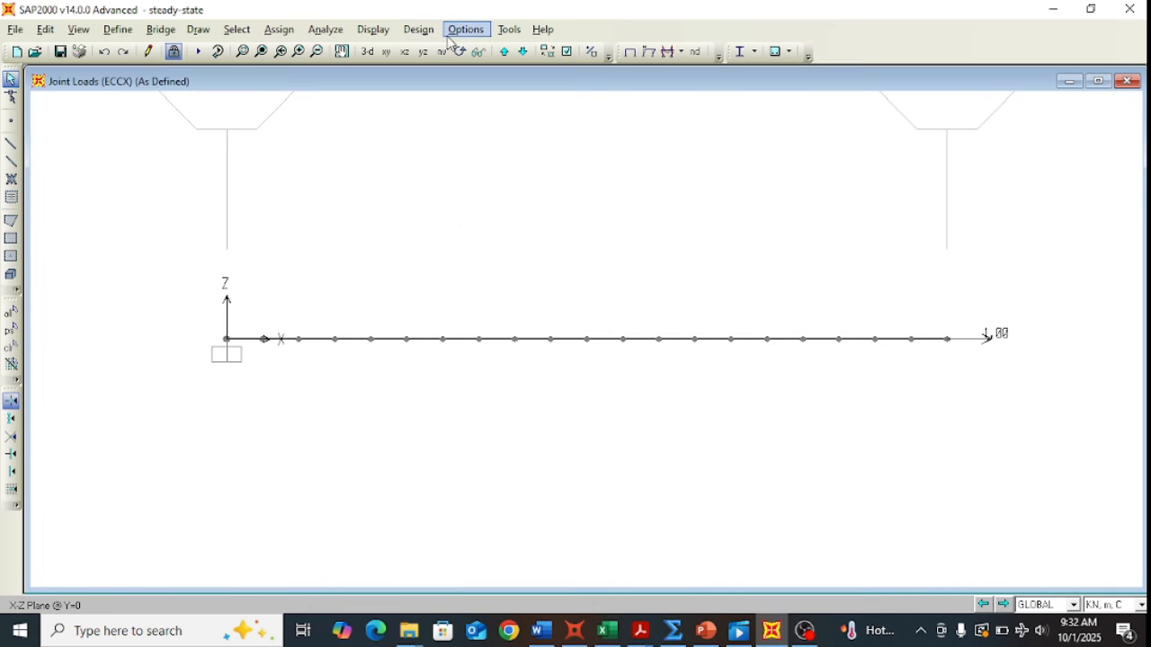
Step: Show the ECCZ joint loads, a single vertical load at the right-end joint
click(377, 32)
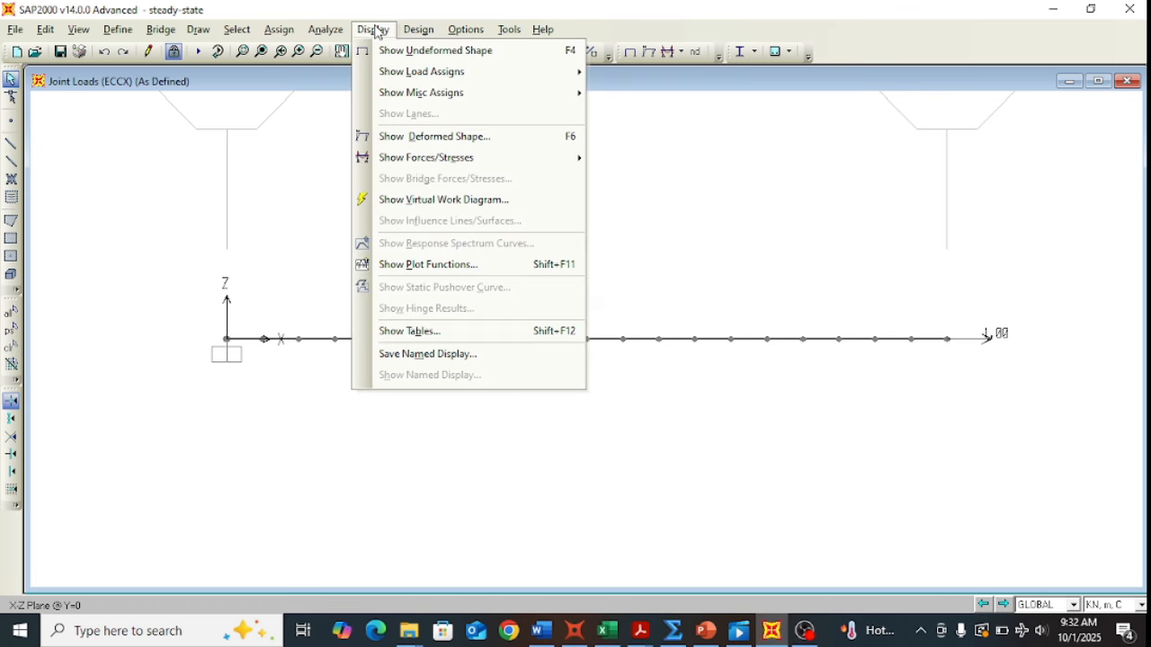
mouse_move(416, 73)
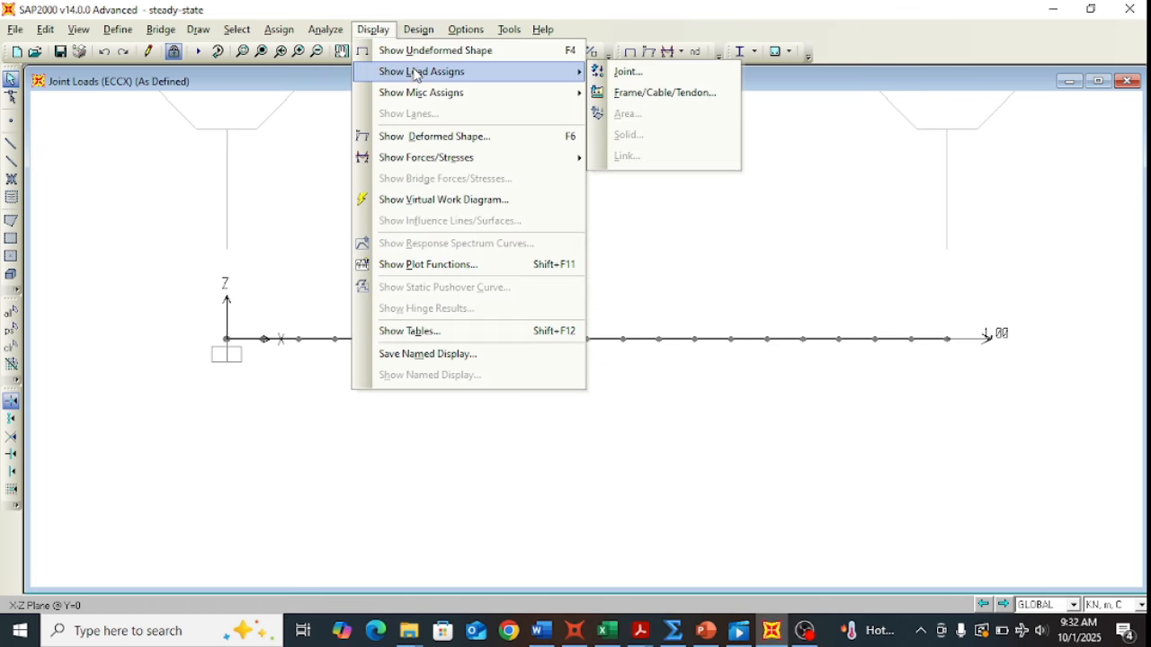
click(674, 76)
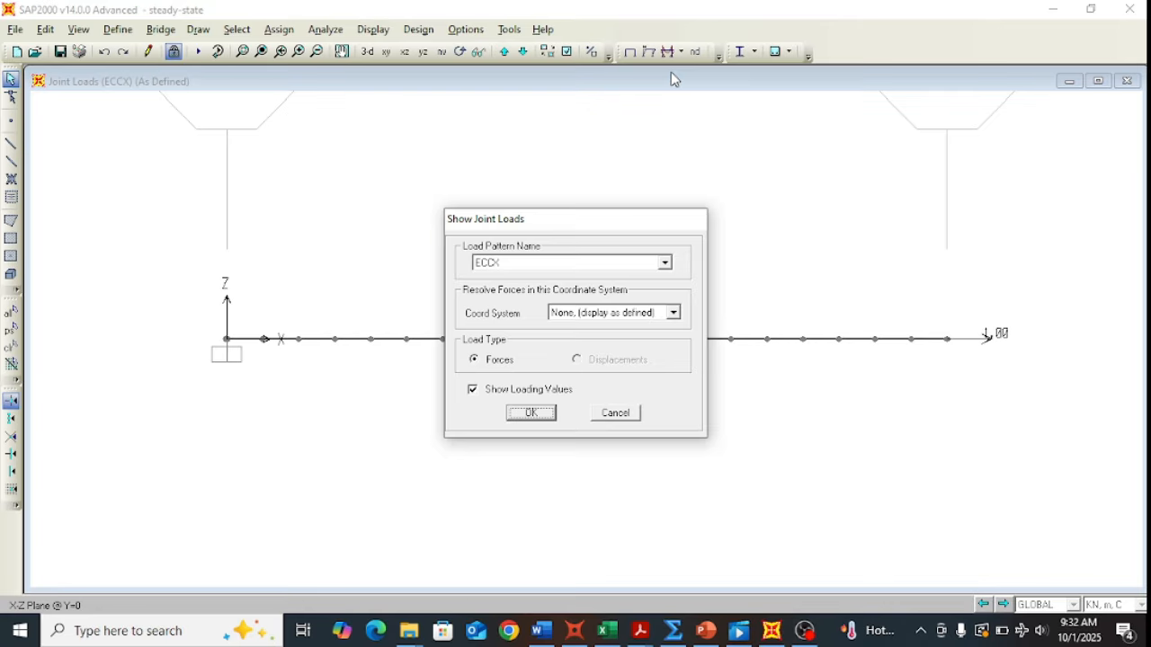
click(664, 263)
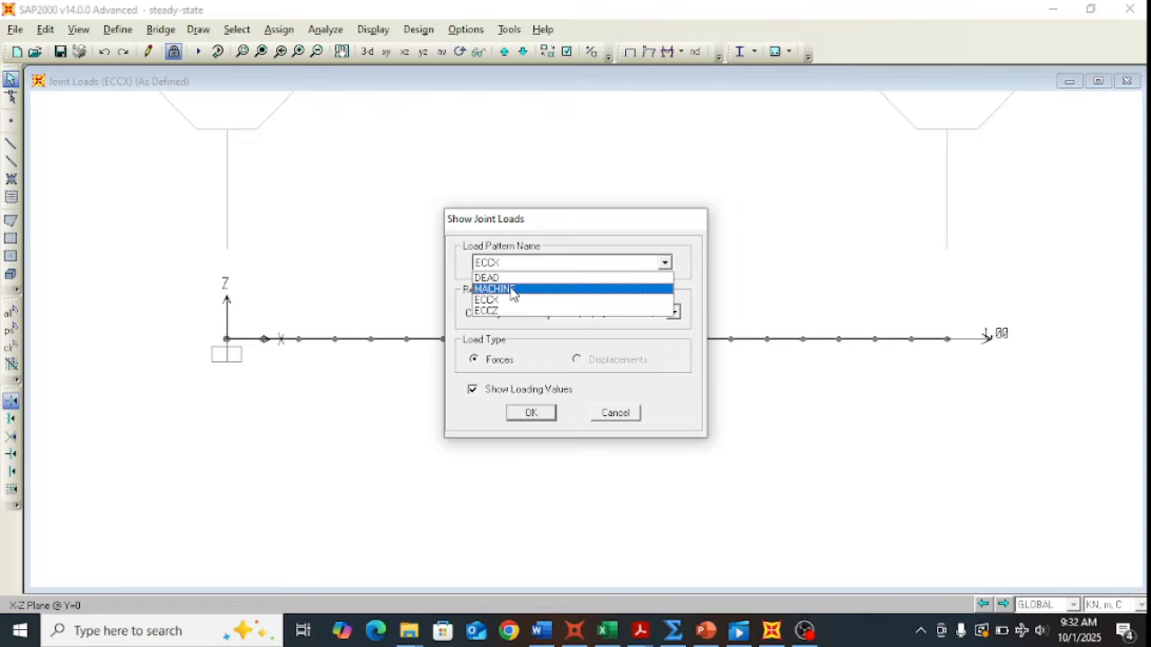
click(499, 311)
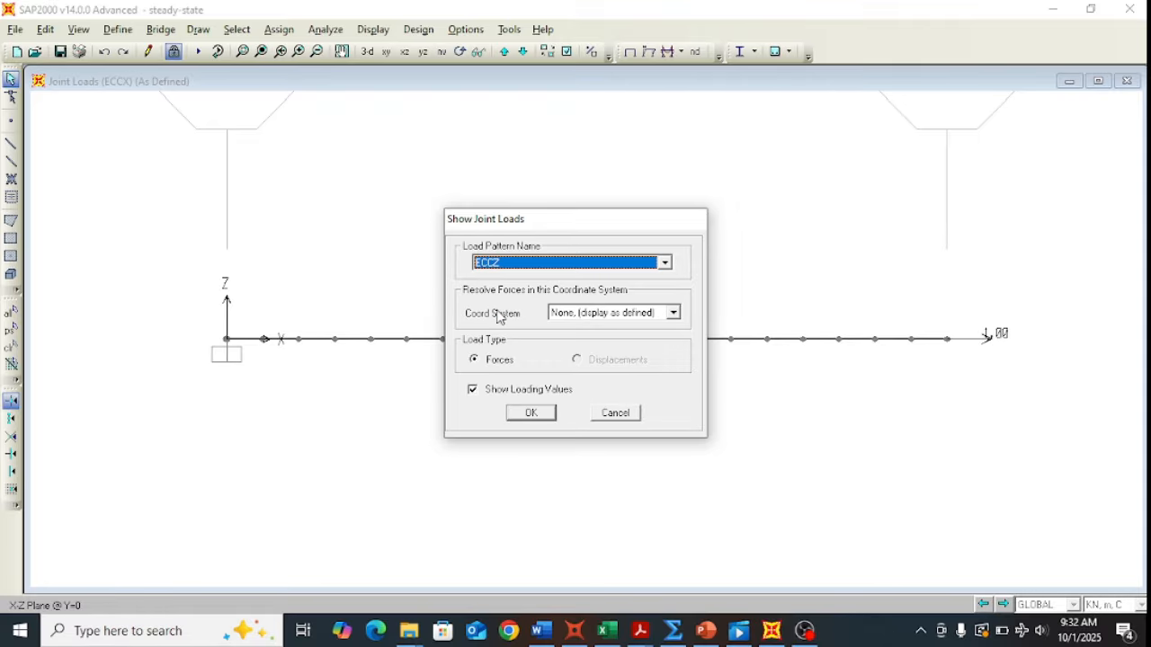
click(526, 416)
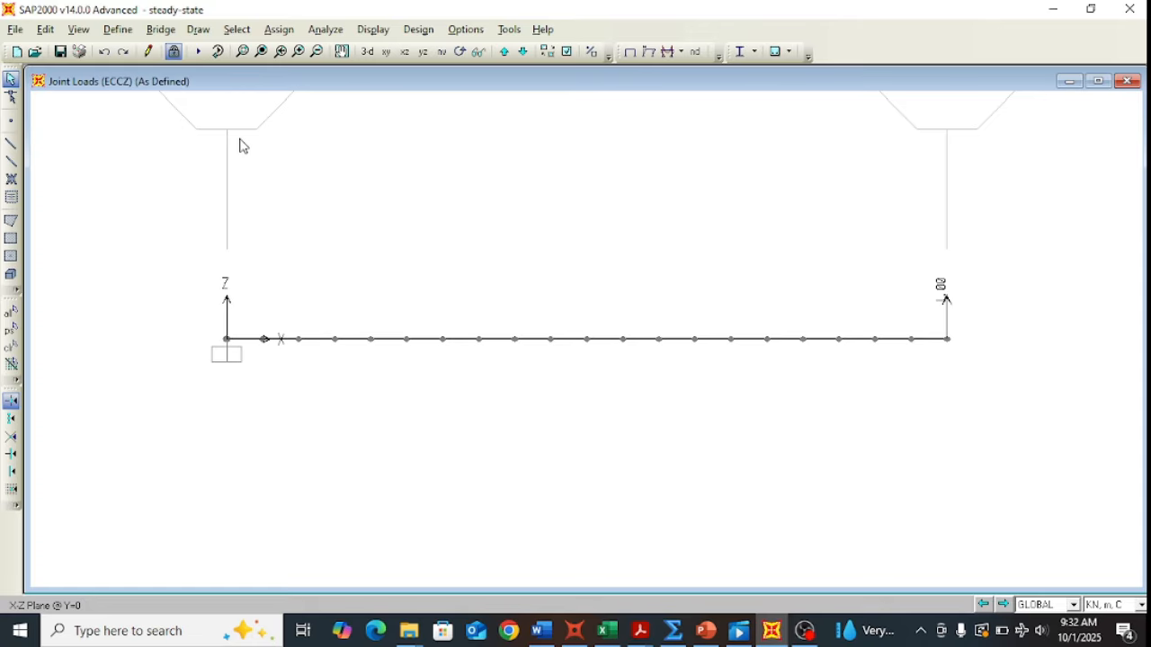
Step: Open the steady-state functions list, review the UNIFSS definition unchanged, then select FSQUARED
click(126, 32)
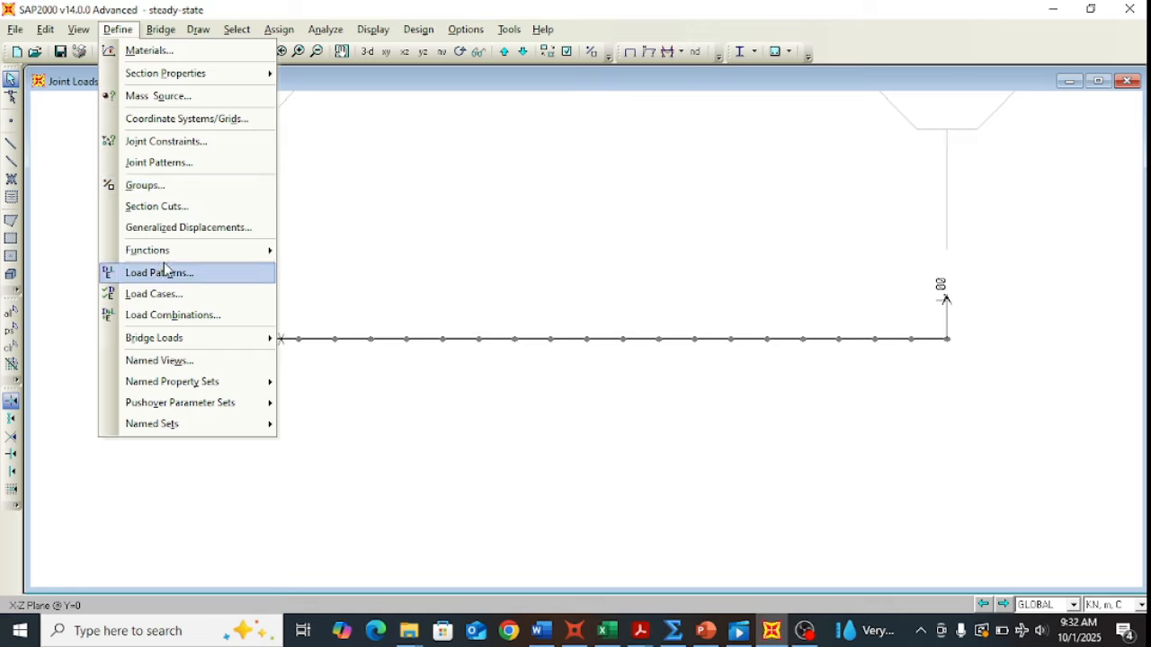
mouse_move(165, 251)
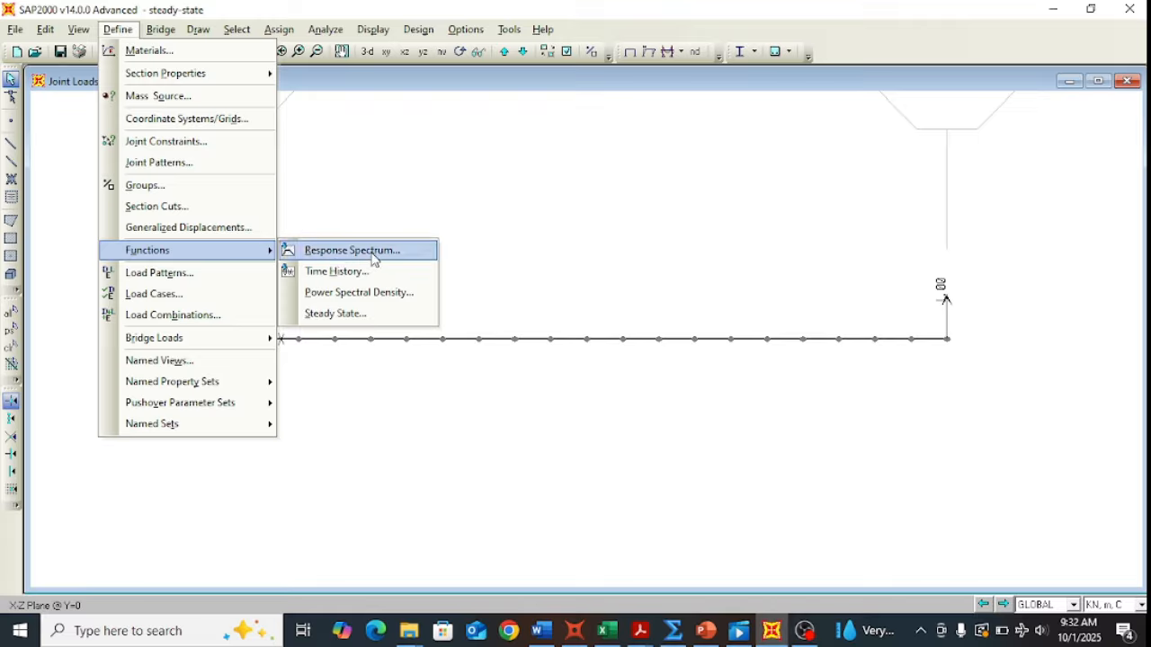
click(355, 316)
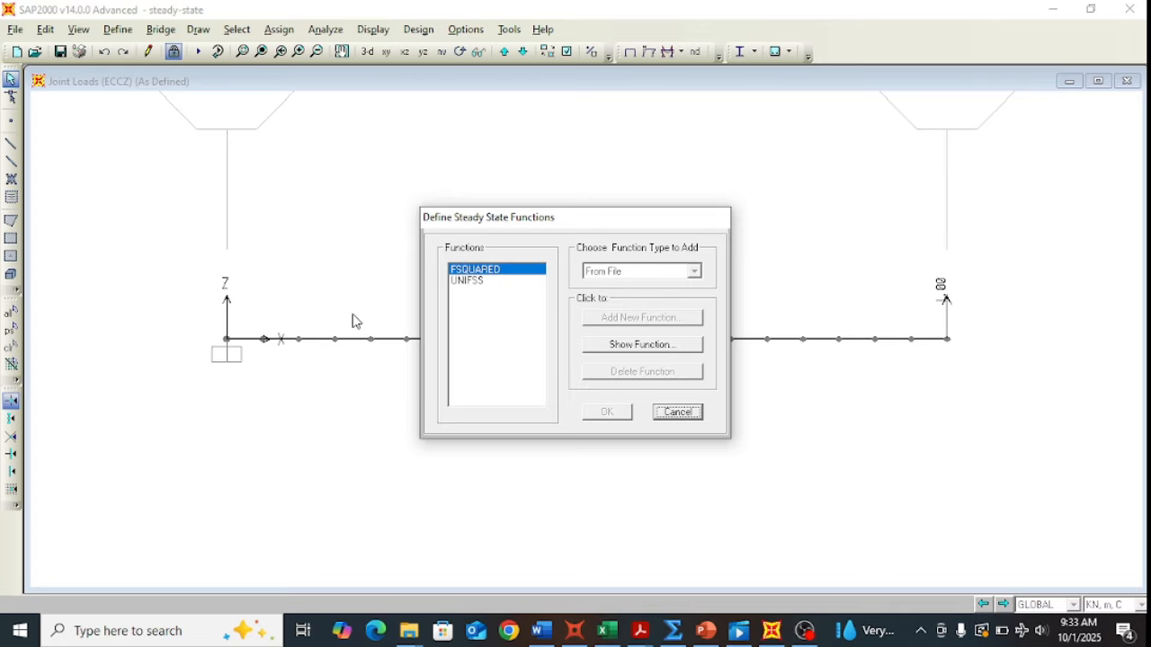
click(481, 282)
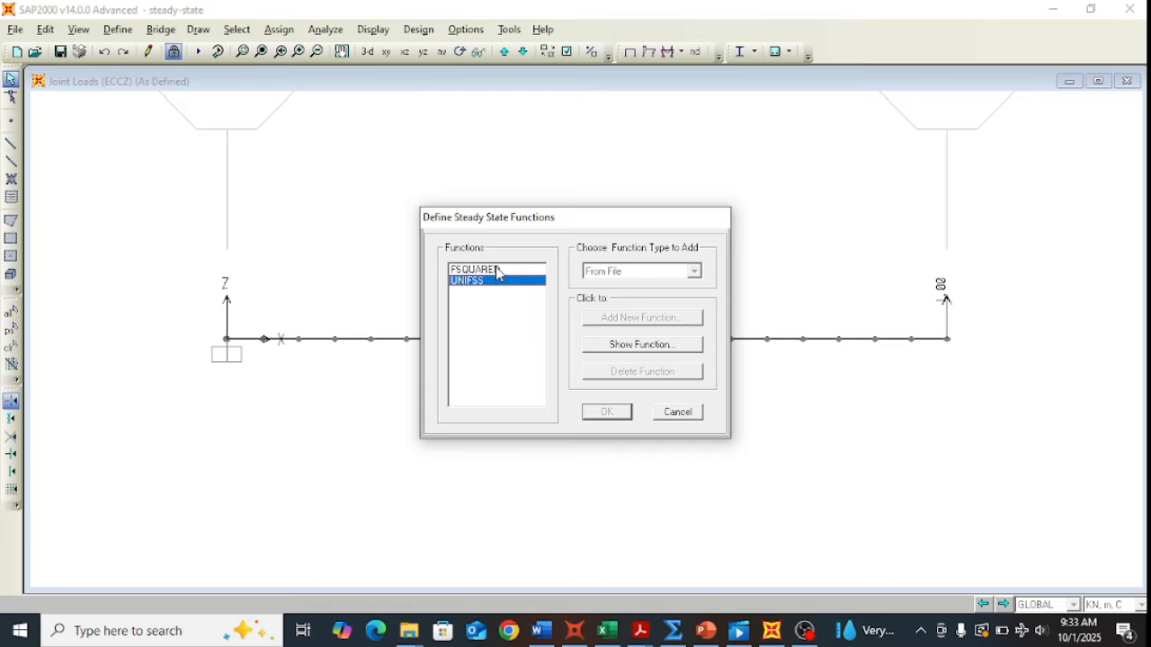
click(596, 345)
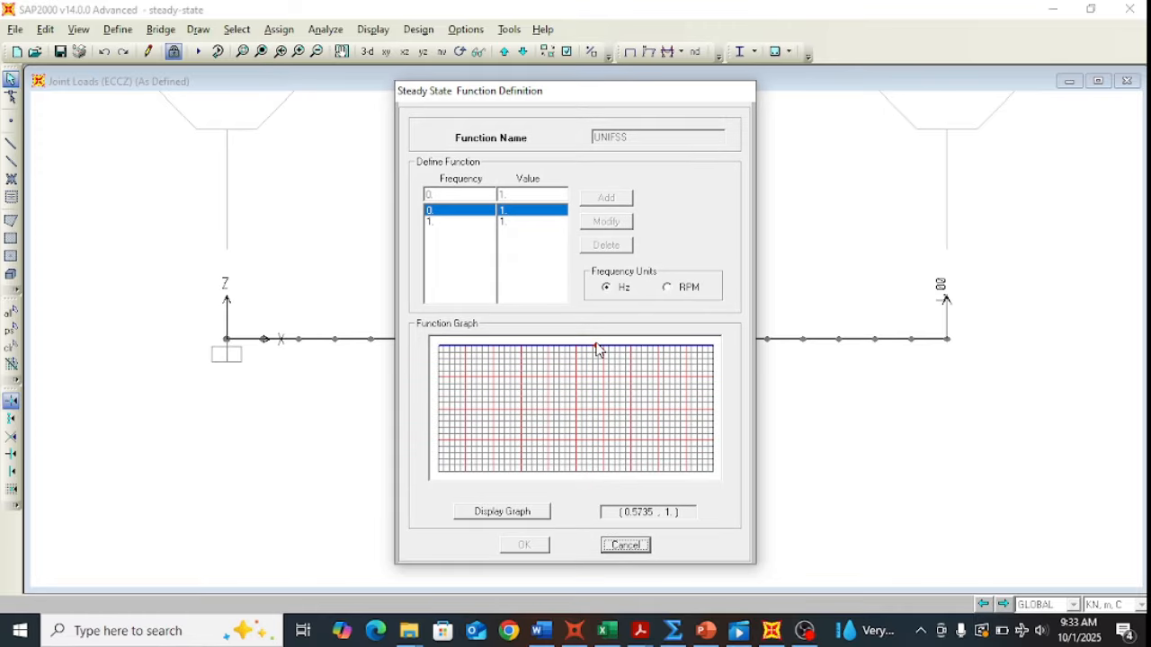
click(642, 544)
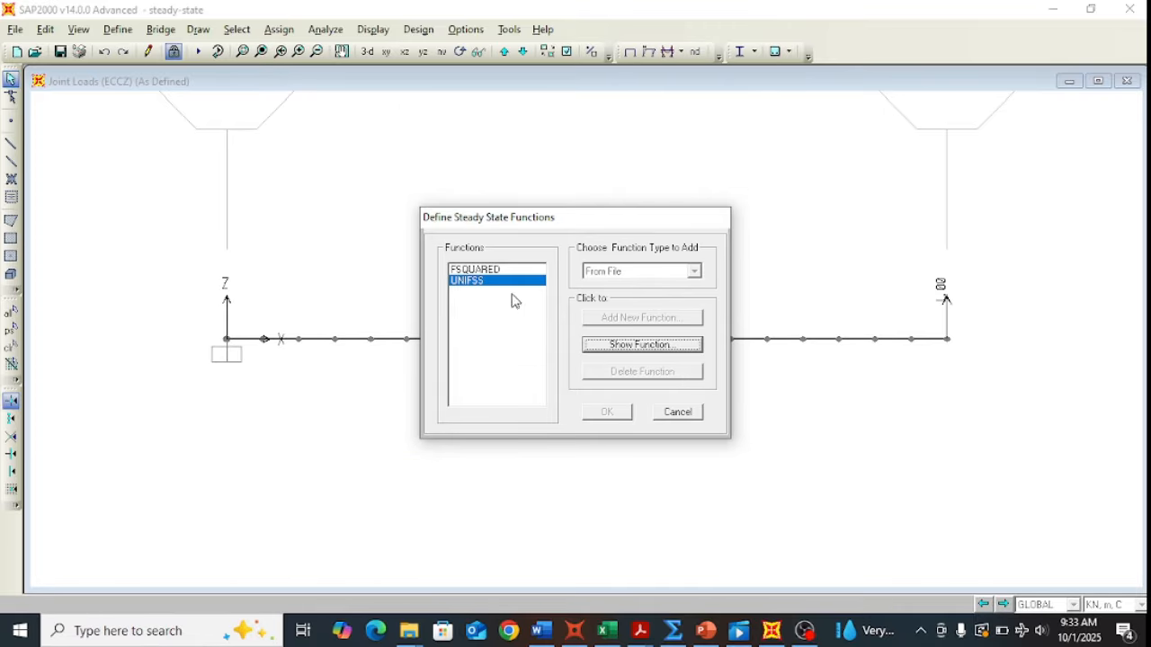
click(486, 271)
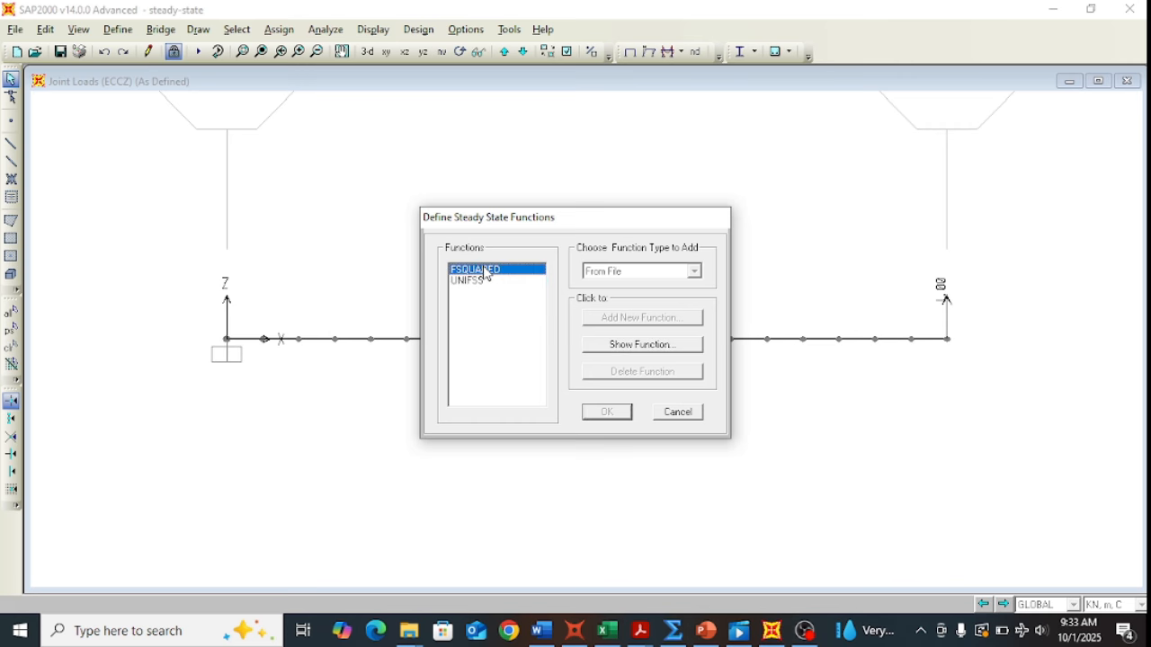
Step: View the FSQUARED function graph, then close both function dialogs without changes
click(620, 345)
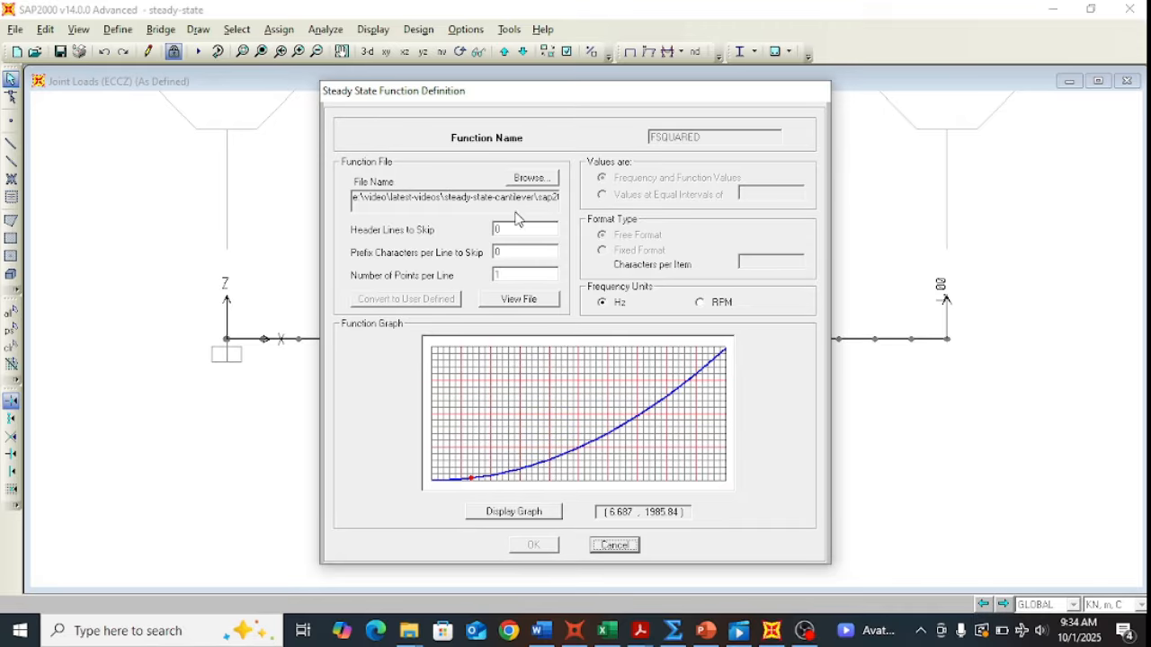
click(601, 549)
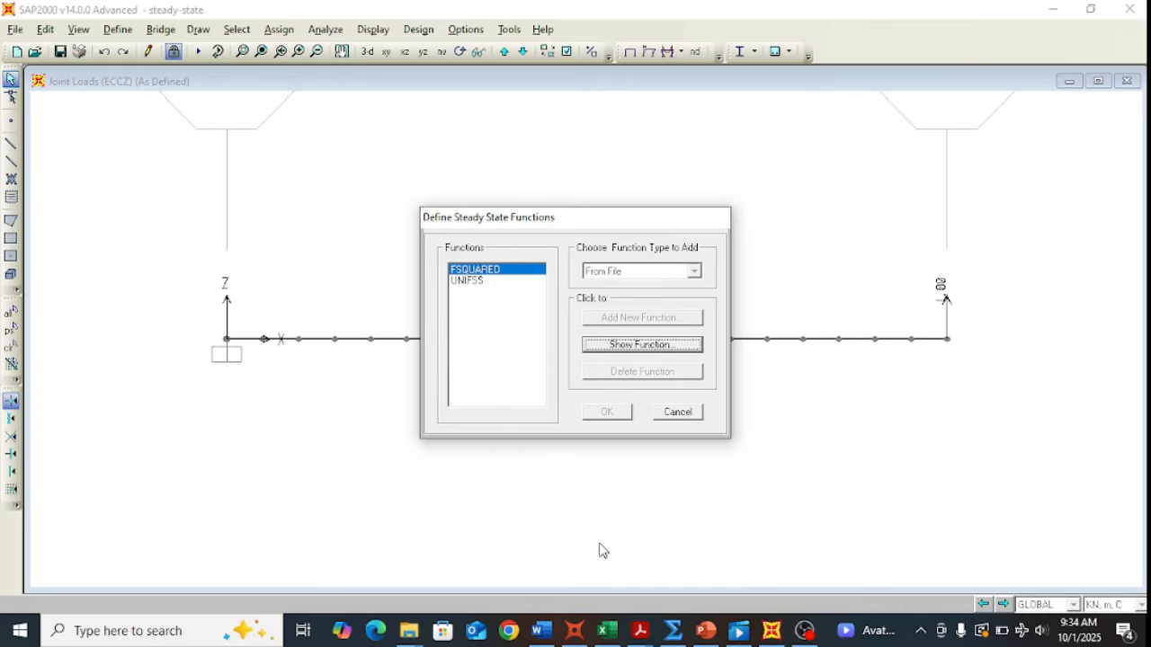
click(688, 419)
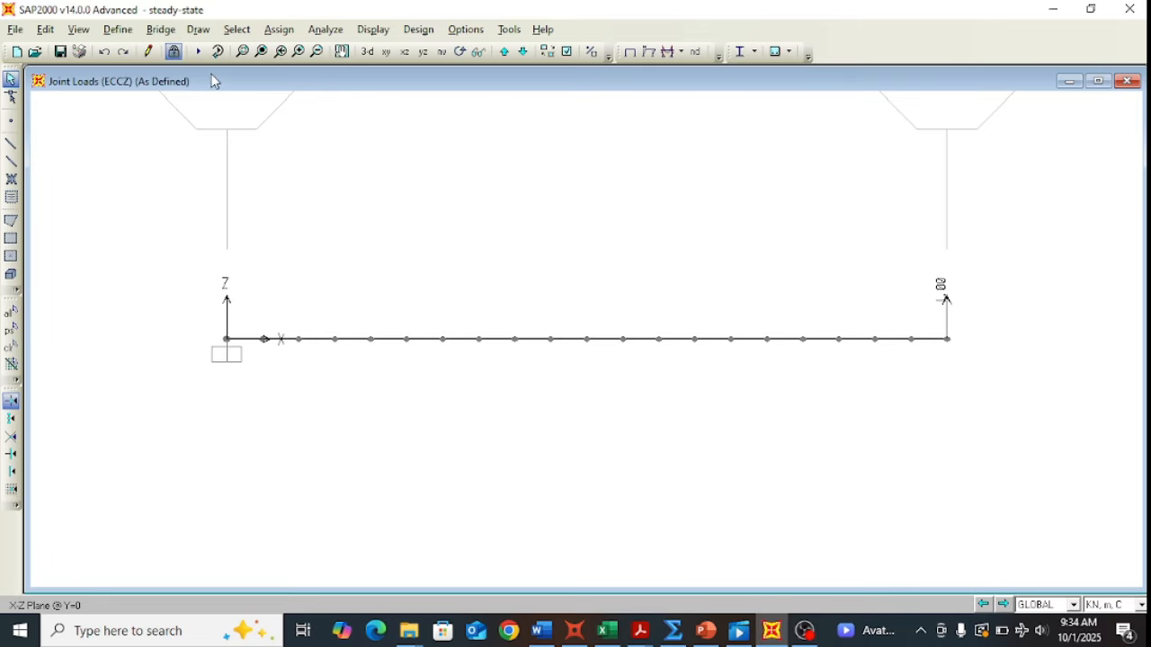
Step: Open Load Cases and review the DEAD and MODAL case settings without changing them
click(120, 32)
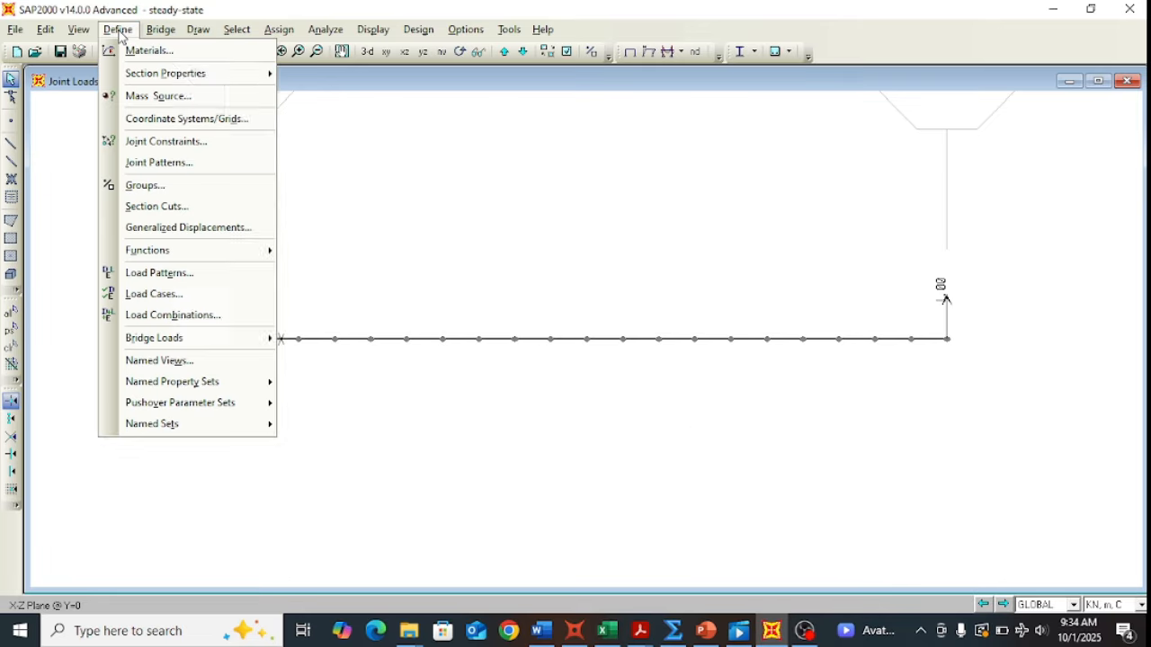
click(153, 295)
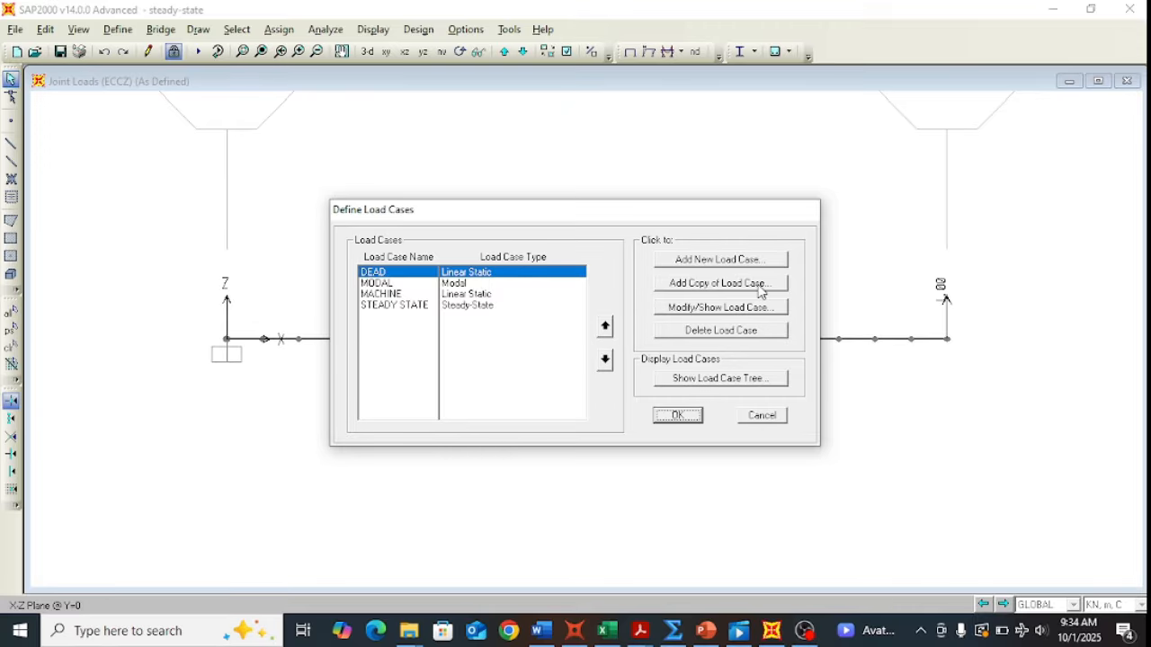
click(741, 309)
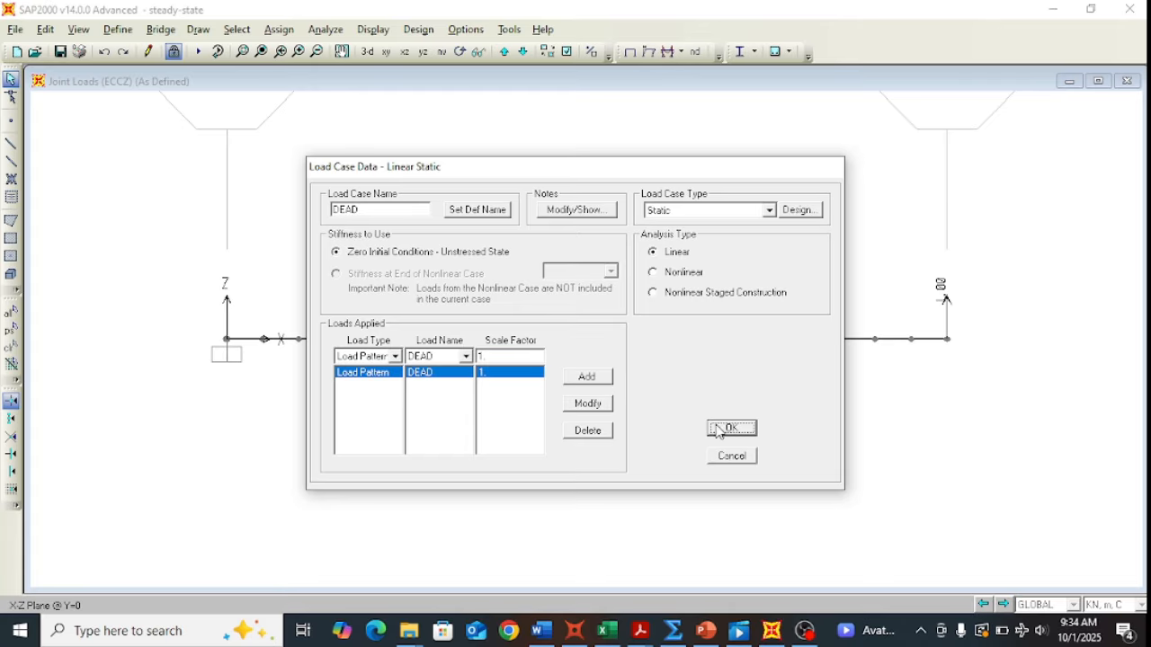
click(730, 456)
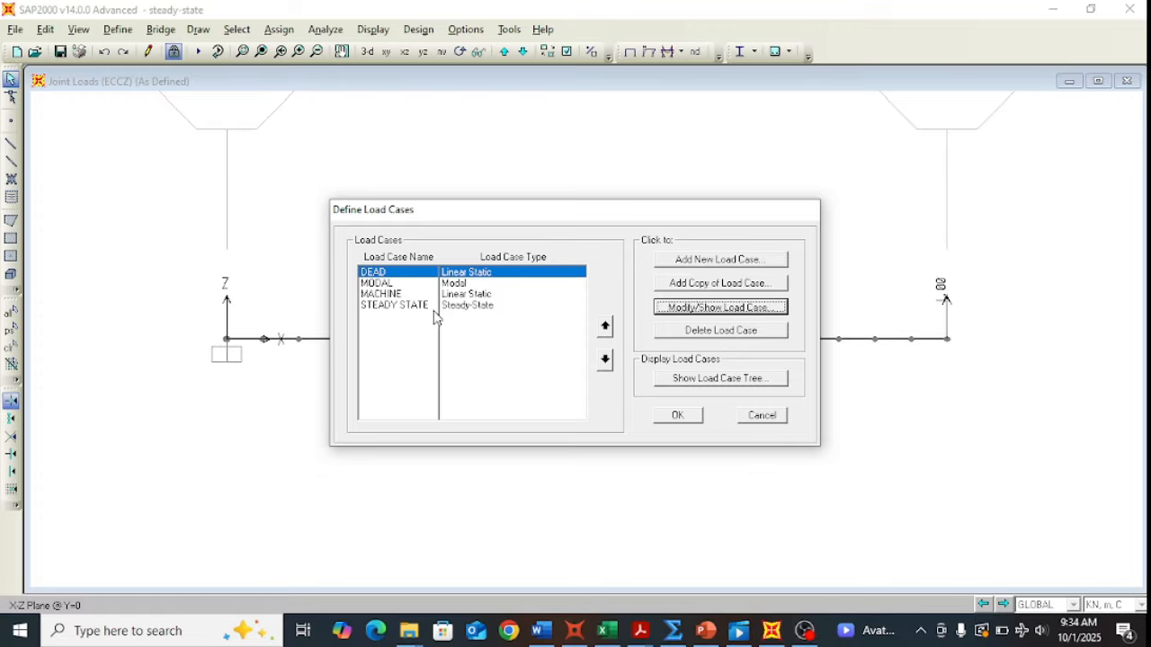
click(372, 284)
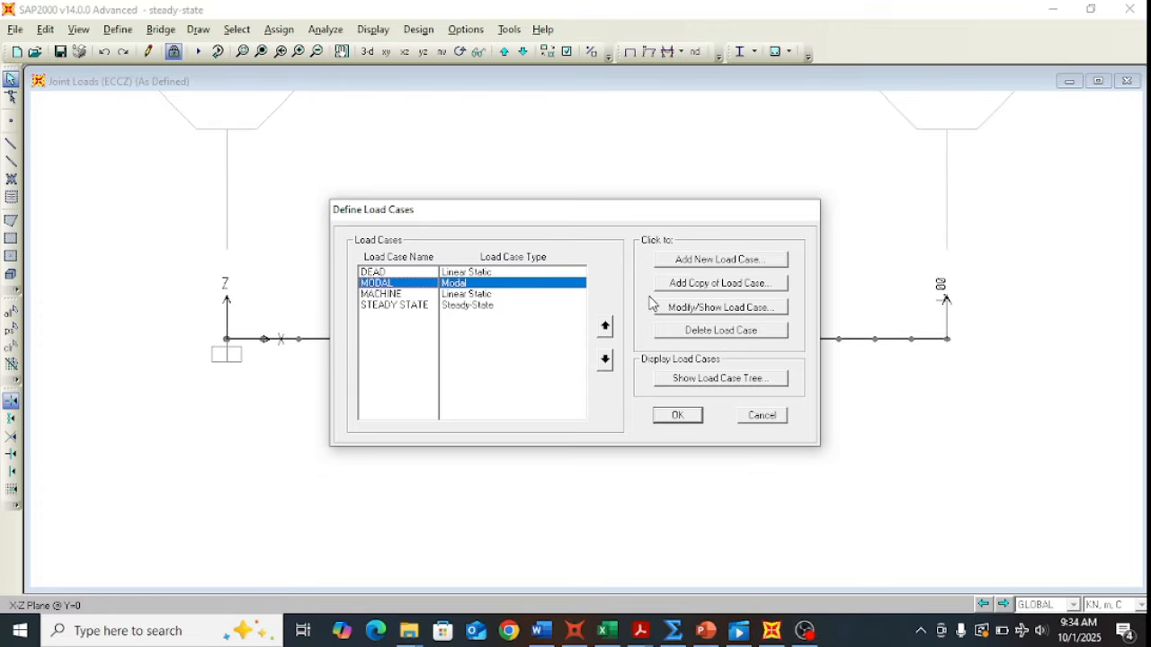
click(676, 310)
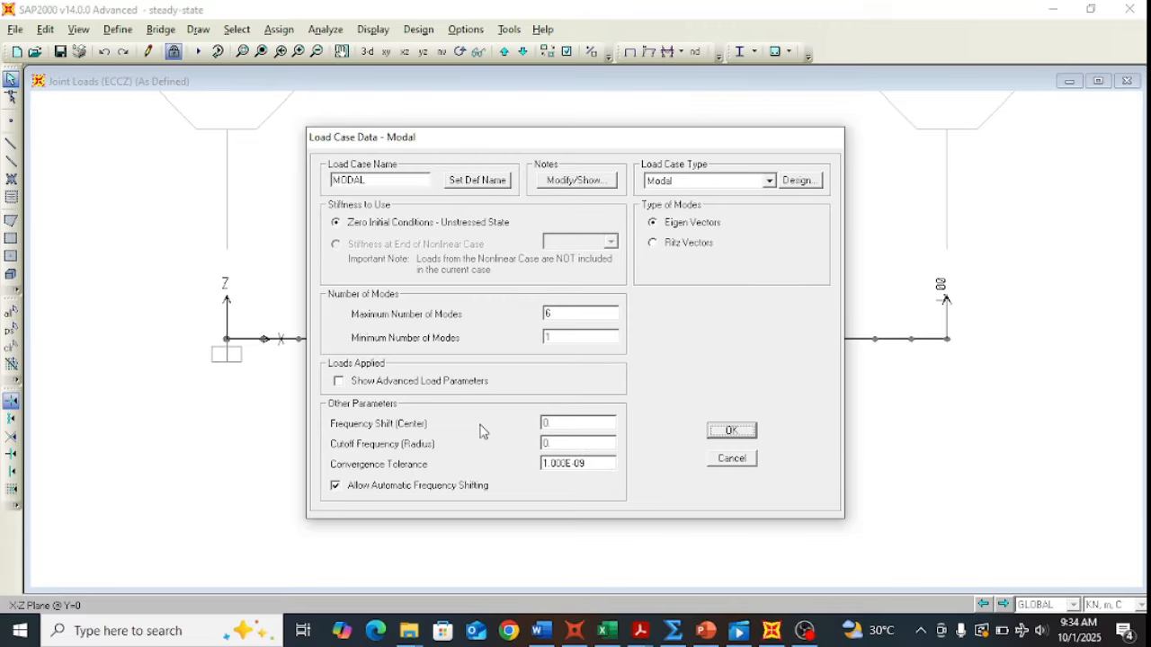
click(728, 460)
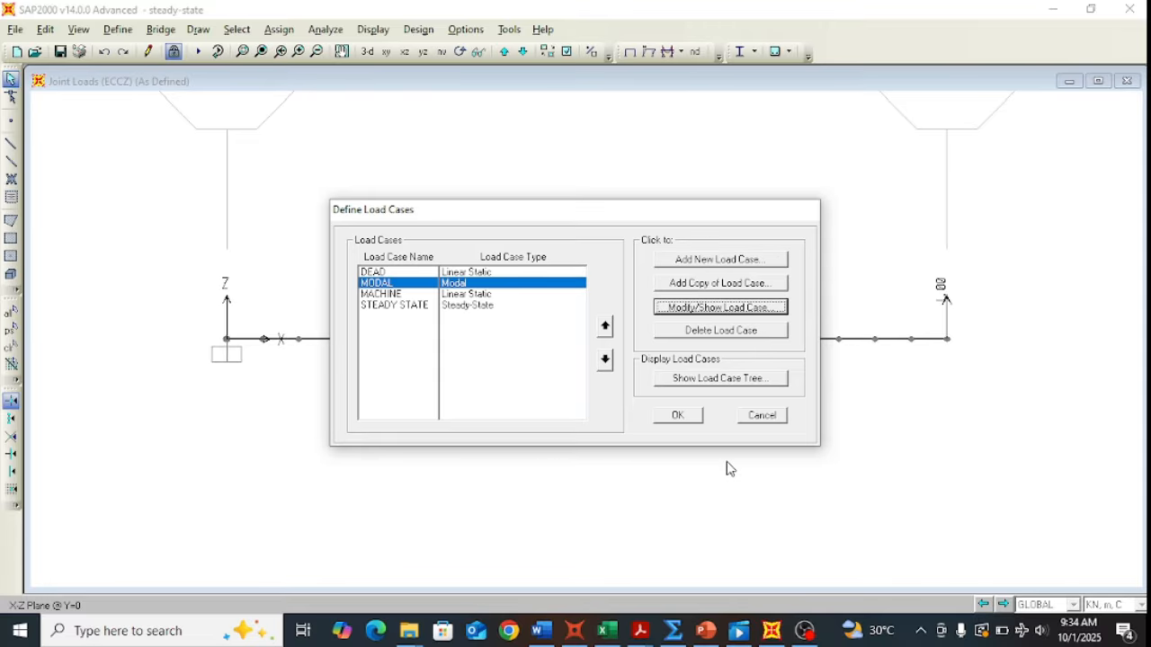
click(379, 294)
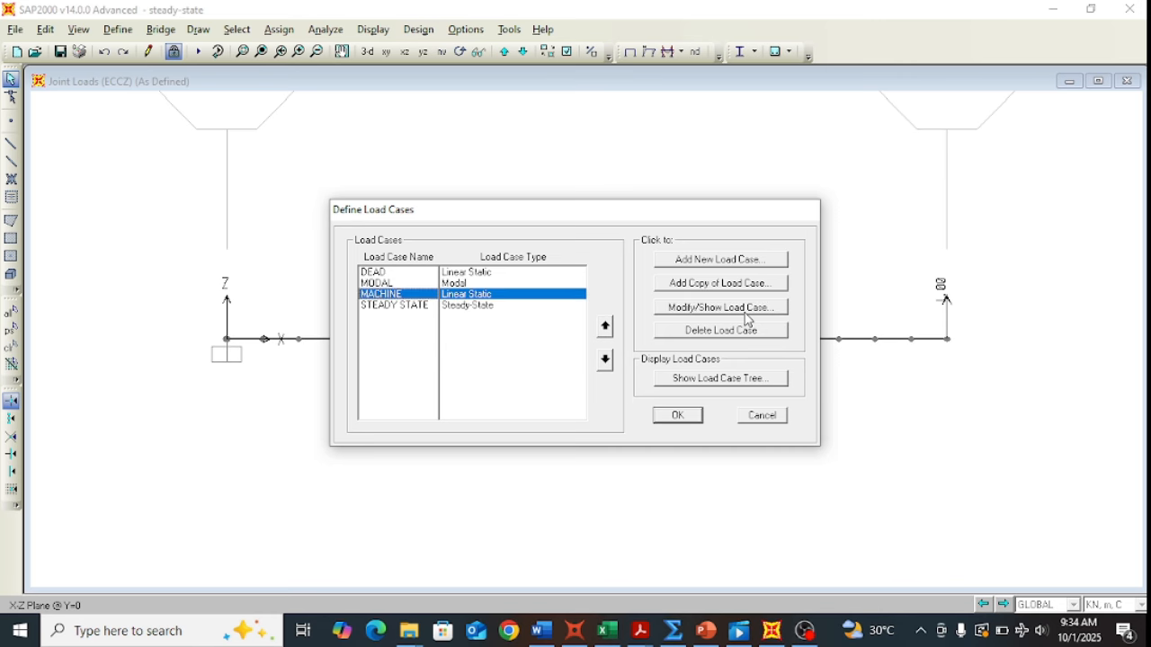
click(691, 309)
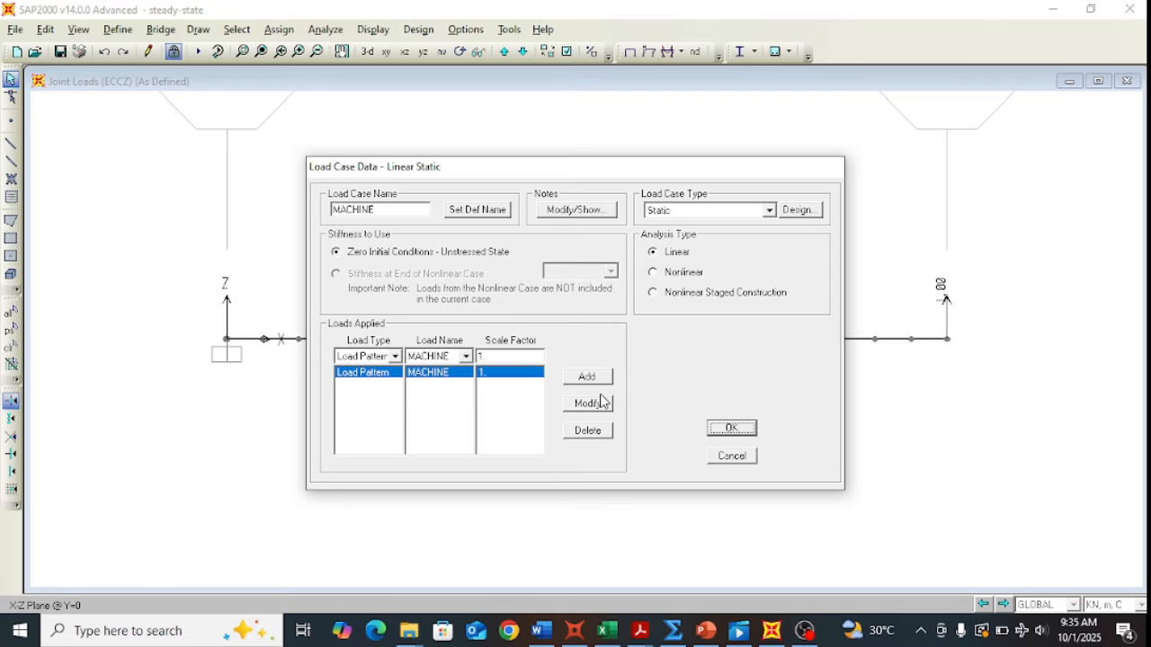
click(754, 459)
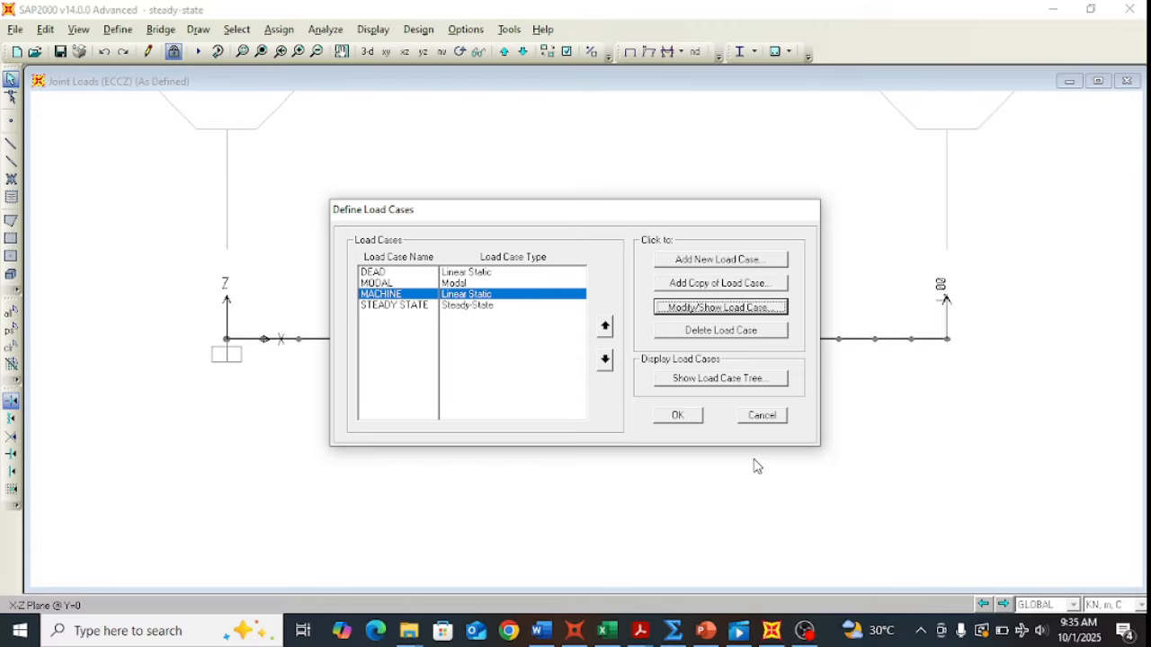
click(392, 309)
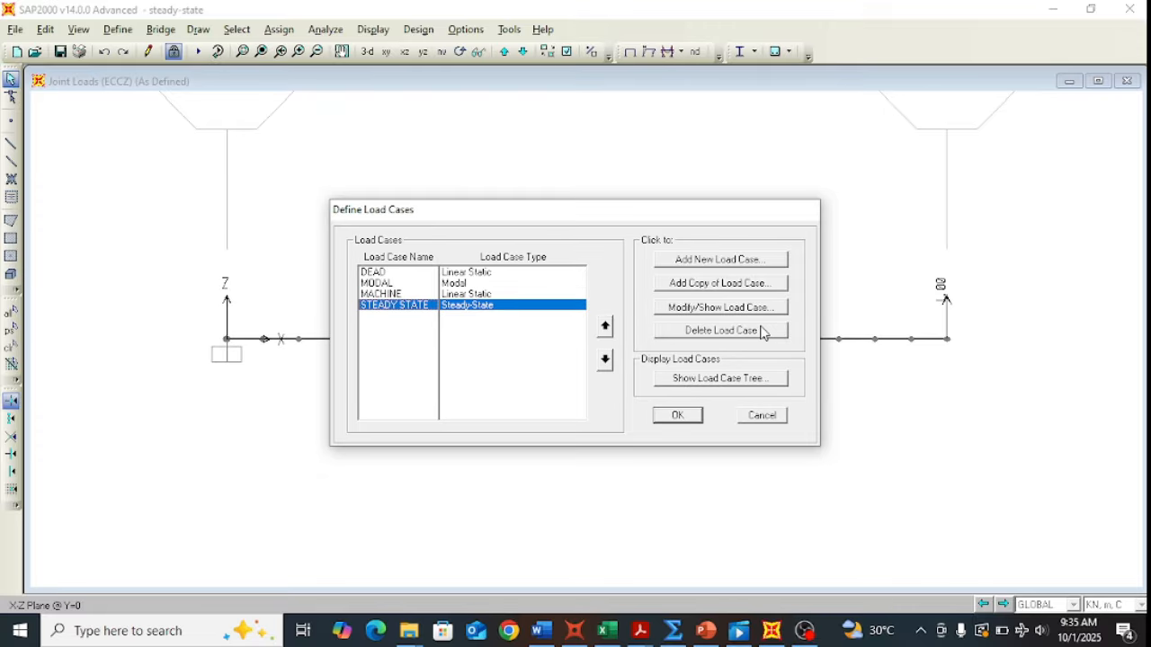
click(740, 309)
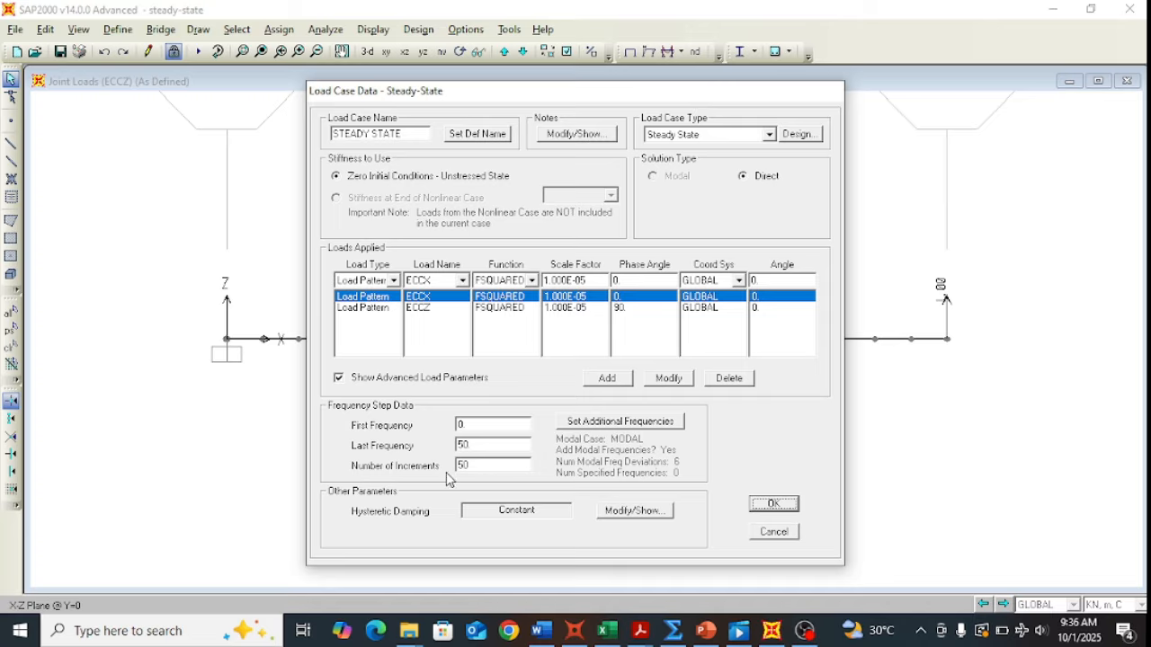
click(607, 428)
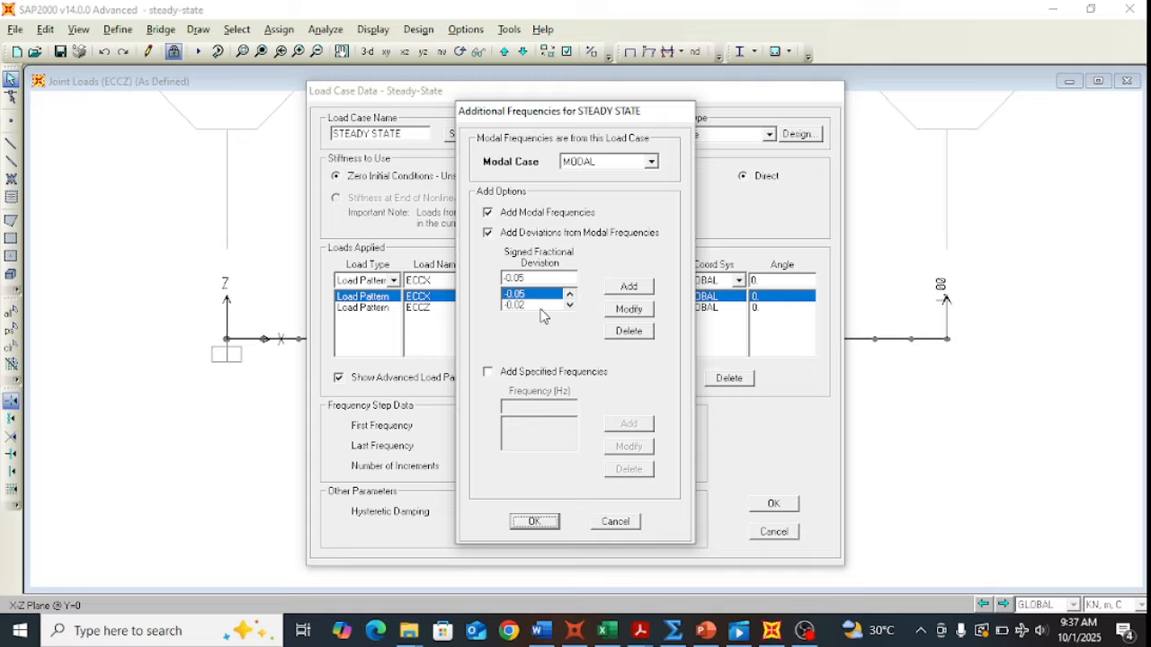
click(569, 305)
click(569, 305)
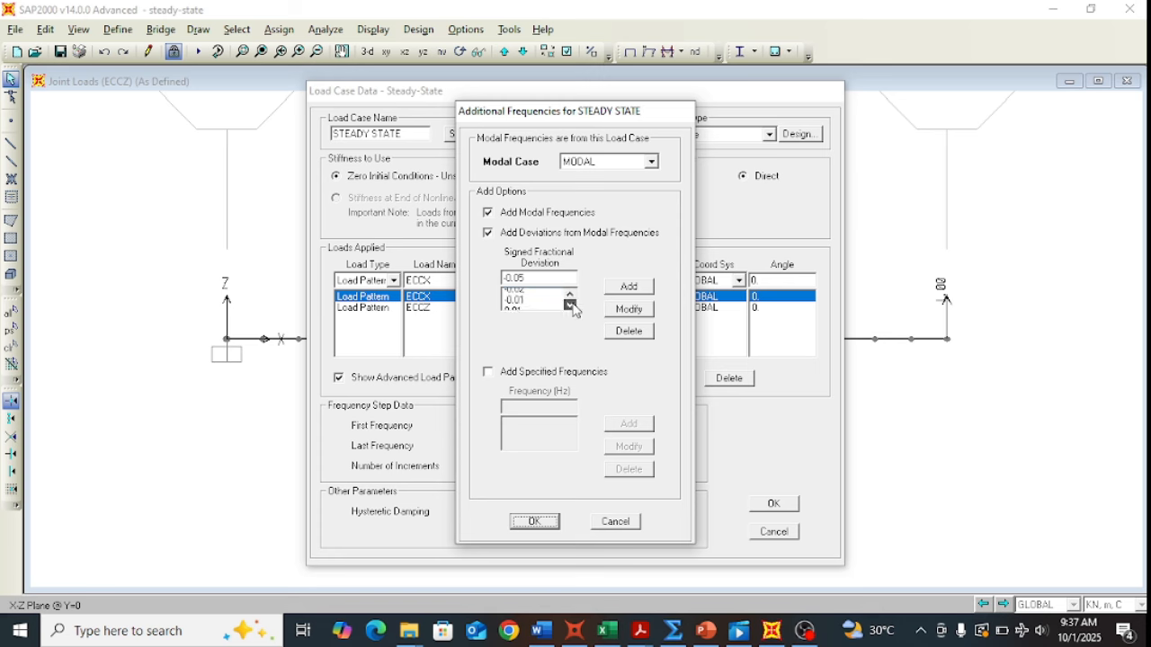
click(570, 305)
click(571, 306)
click(571, 306)
click(616, 525)
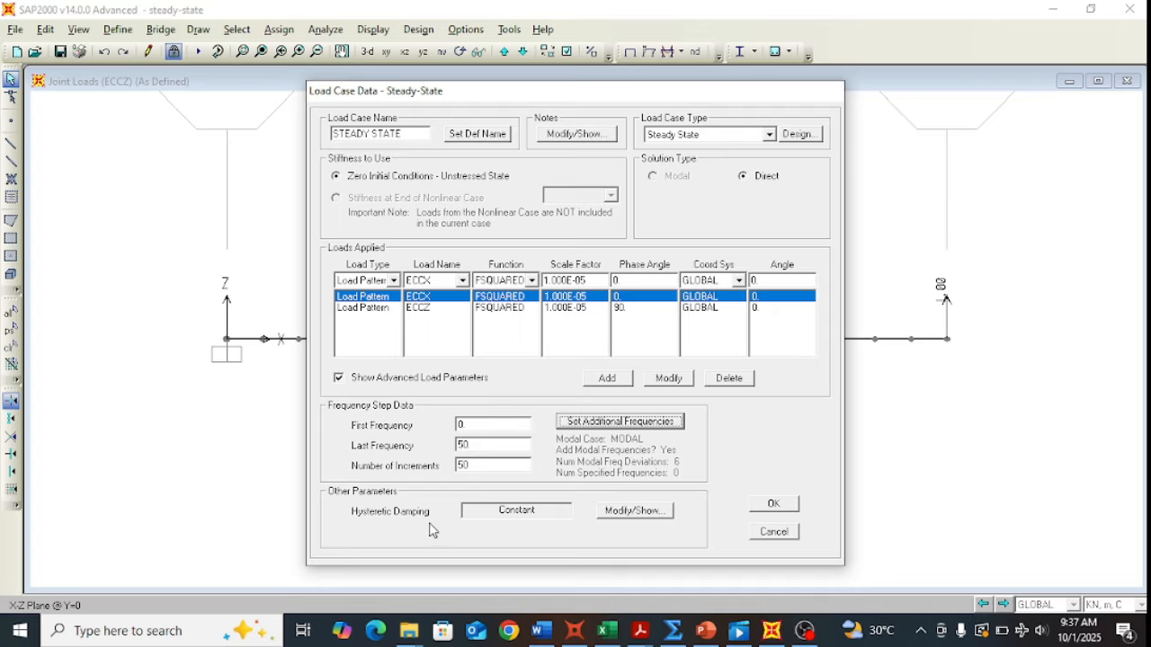
click(619, 520)
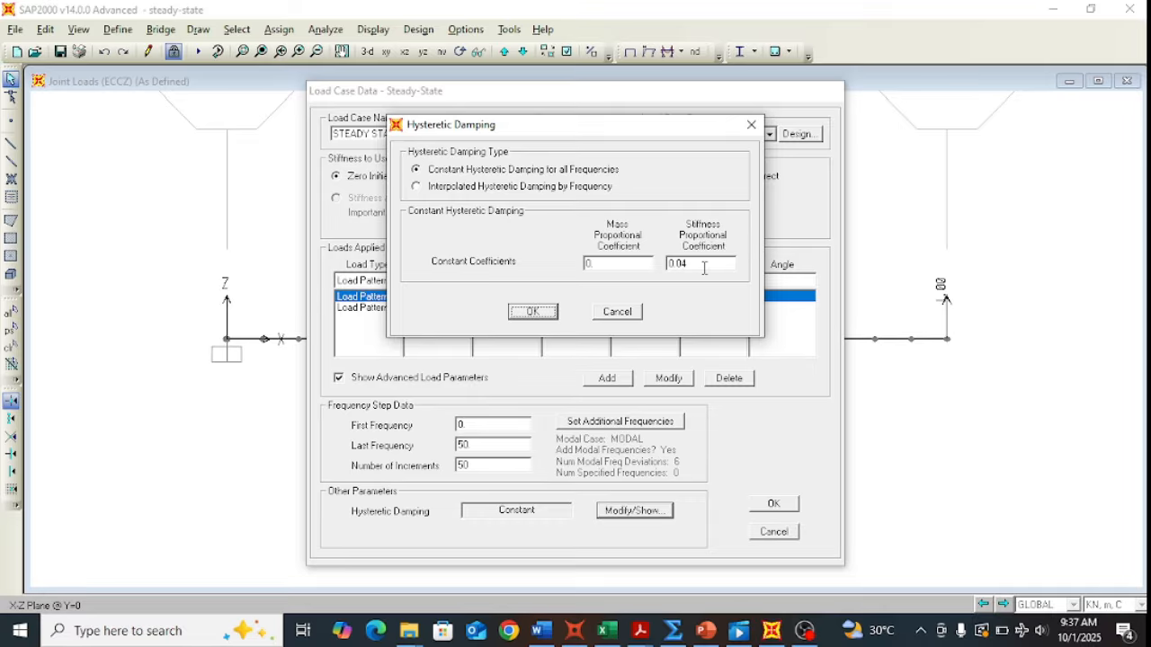
click(631, 311)
click(775, 531)
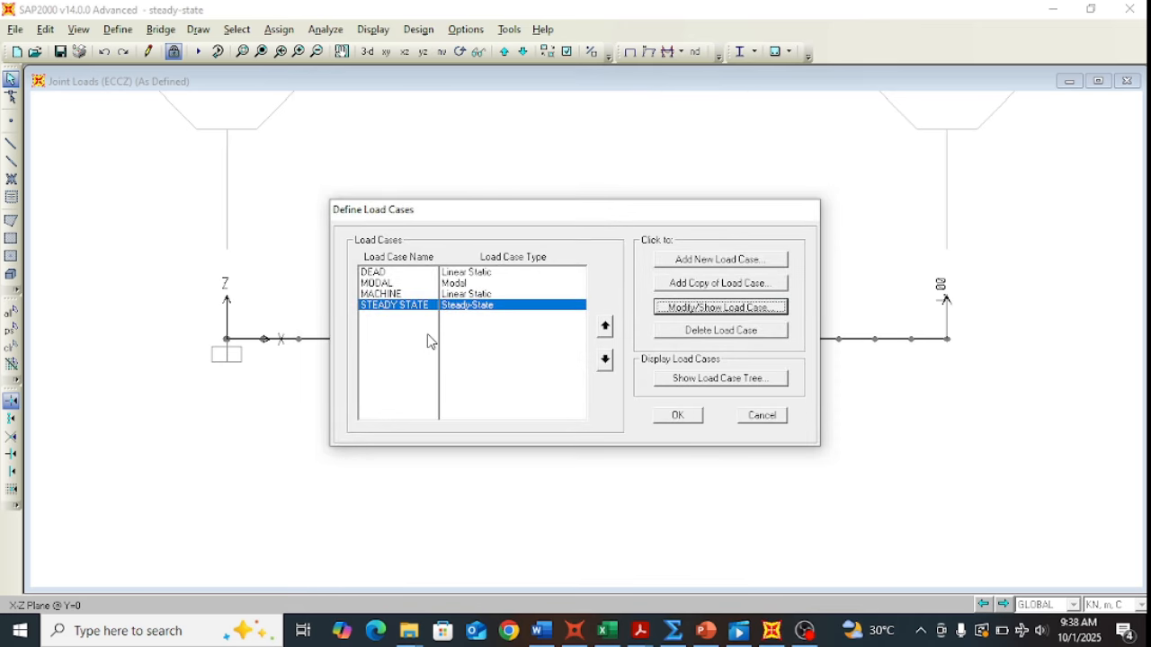
Step: Close Load Cases and review the DEAD and MACHINE mass source without changes
click(762, 416)
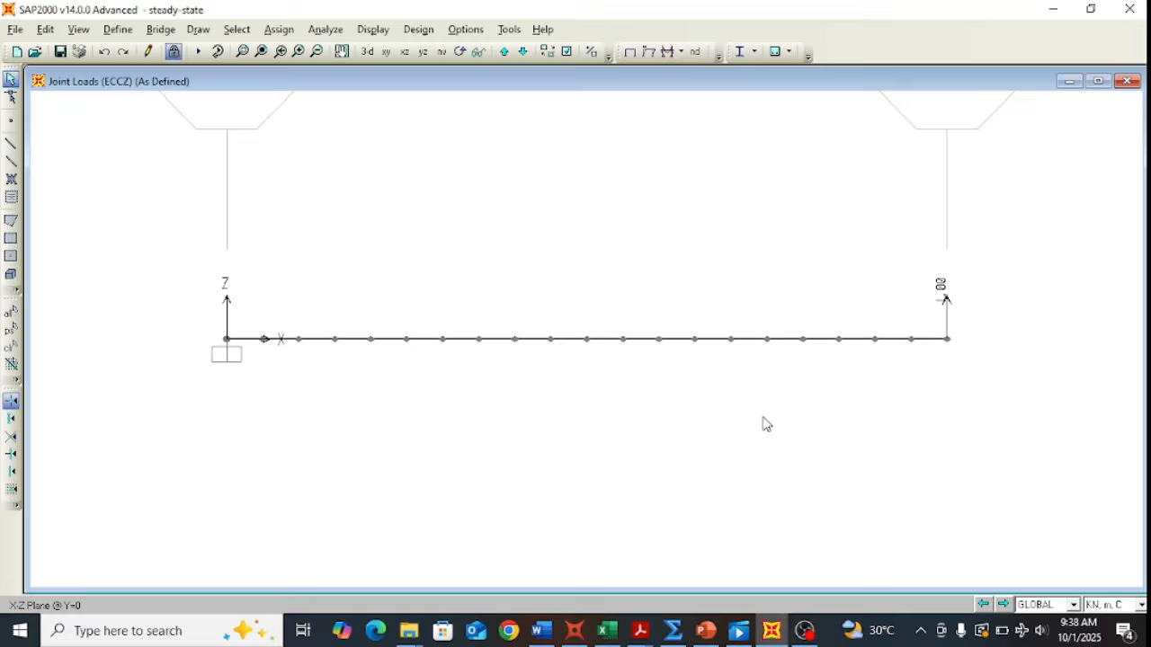
click(119, 30)
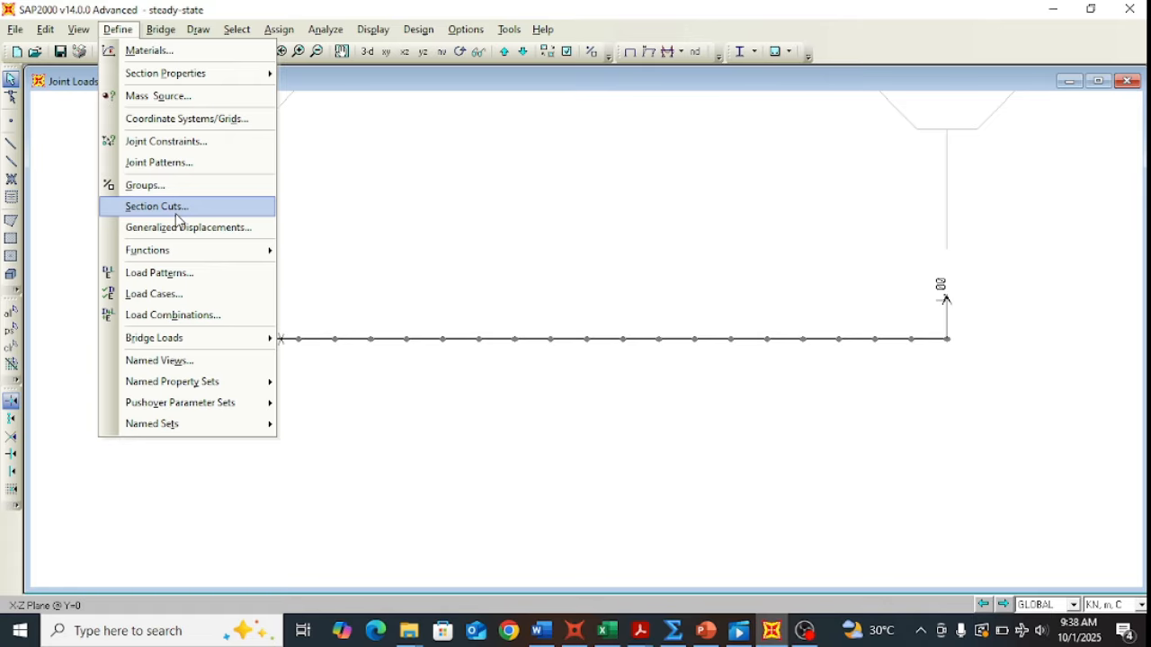
click(191, 99)
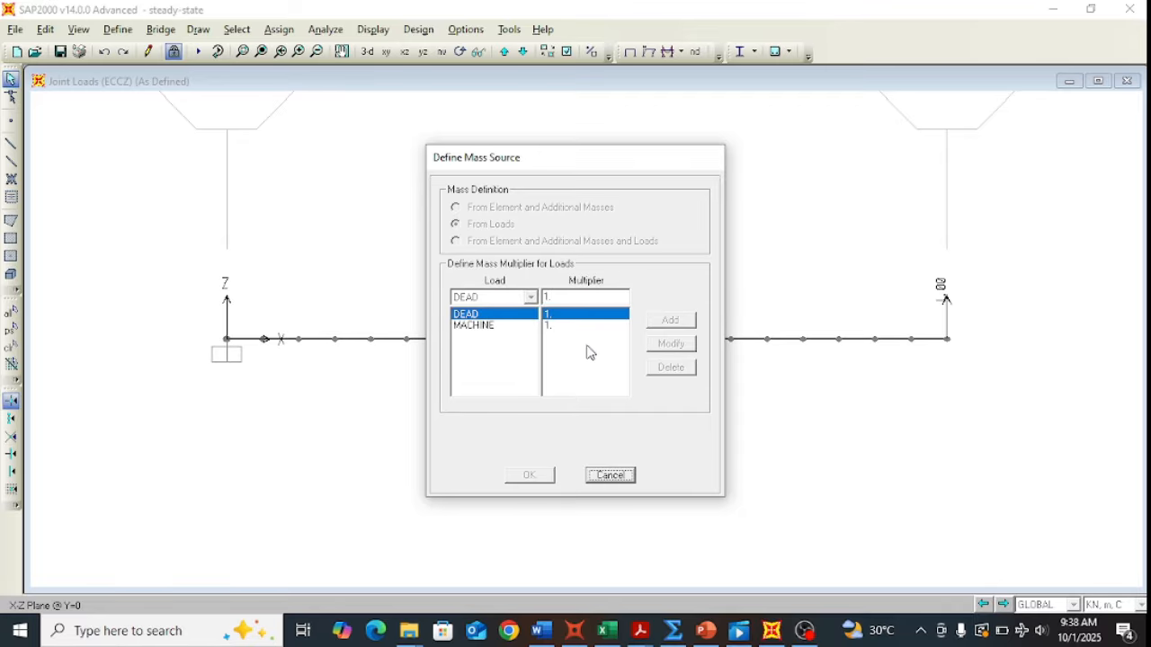
click(615, 478)
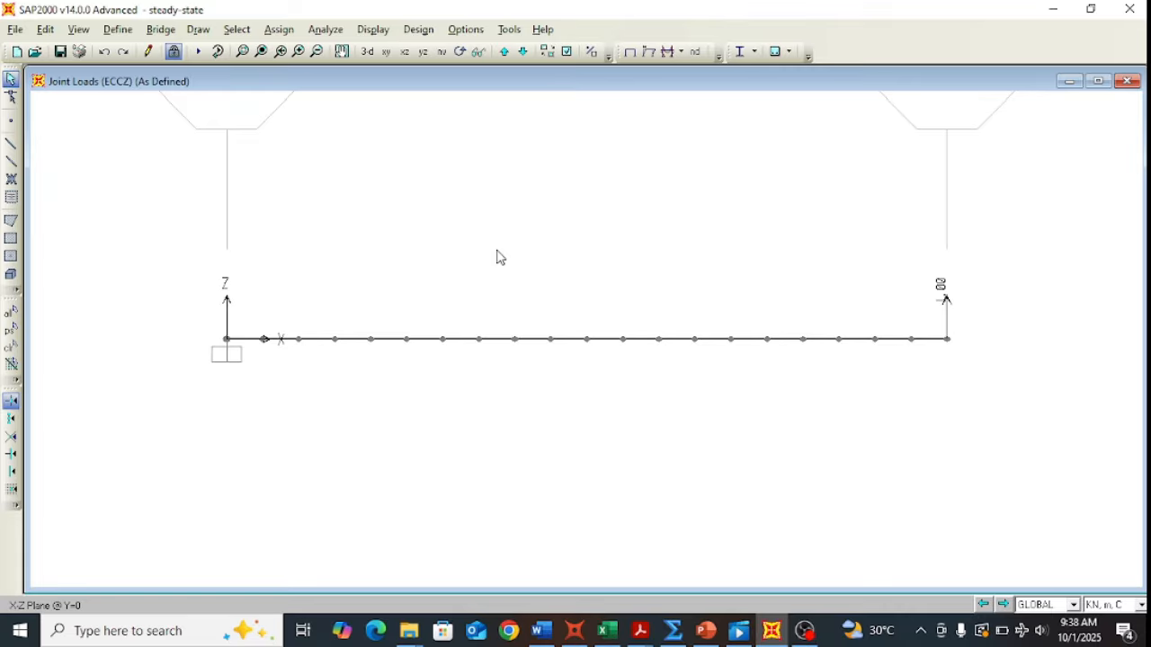
click(375, 30)
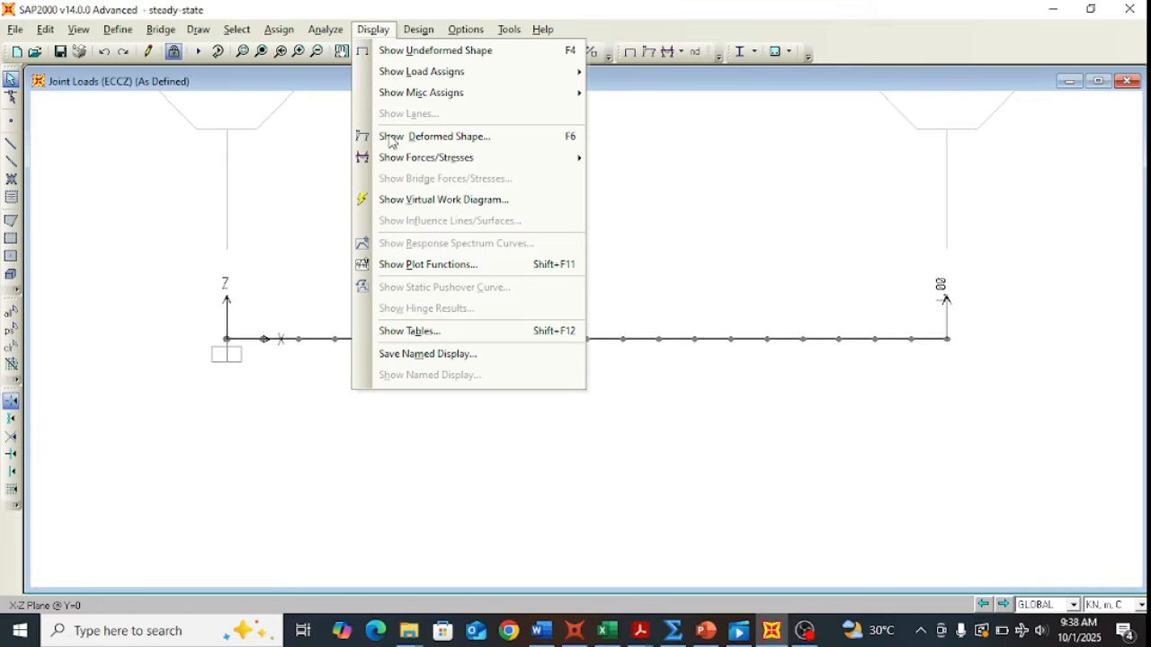
click(415, 340)
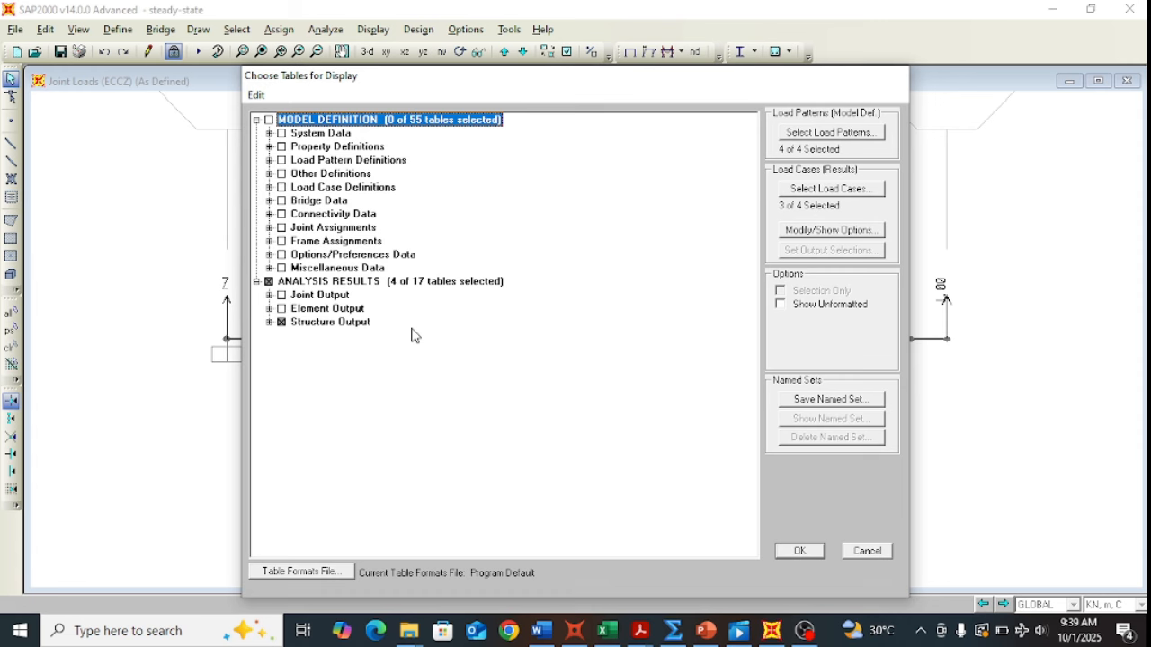
click(800, 552)
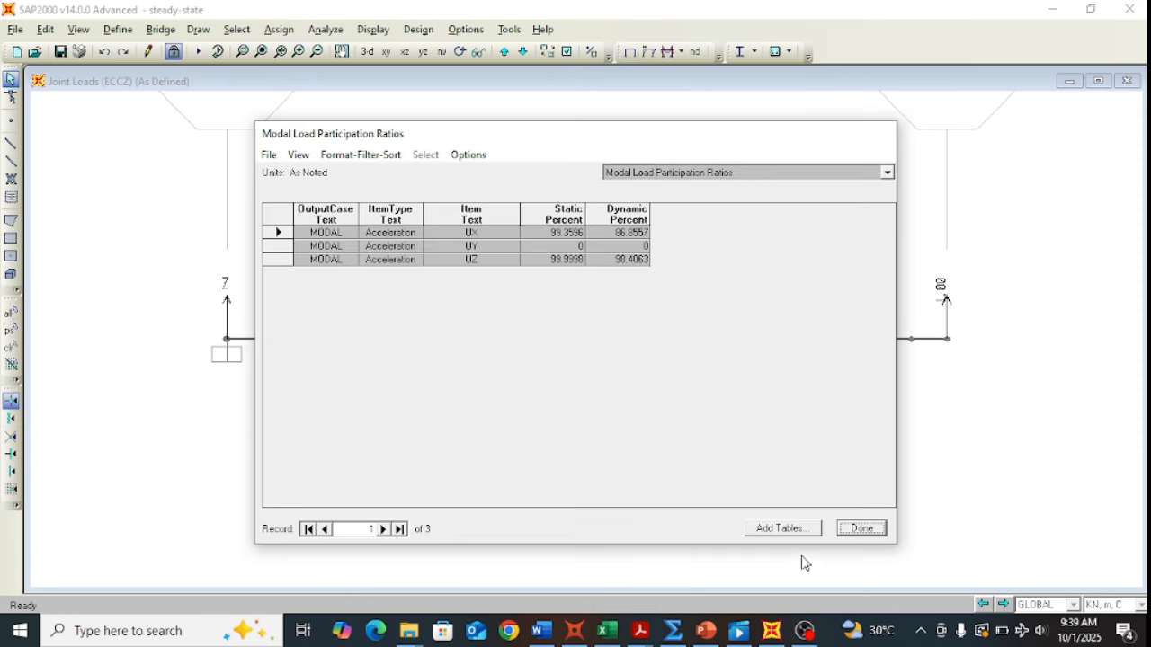
click(887, 172)
click(732, 199)
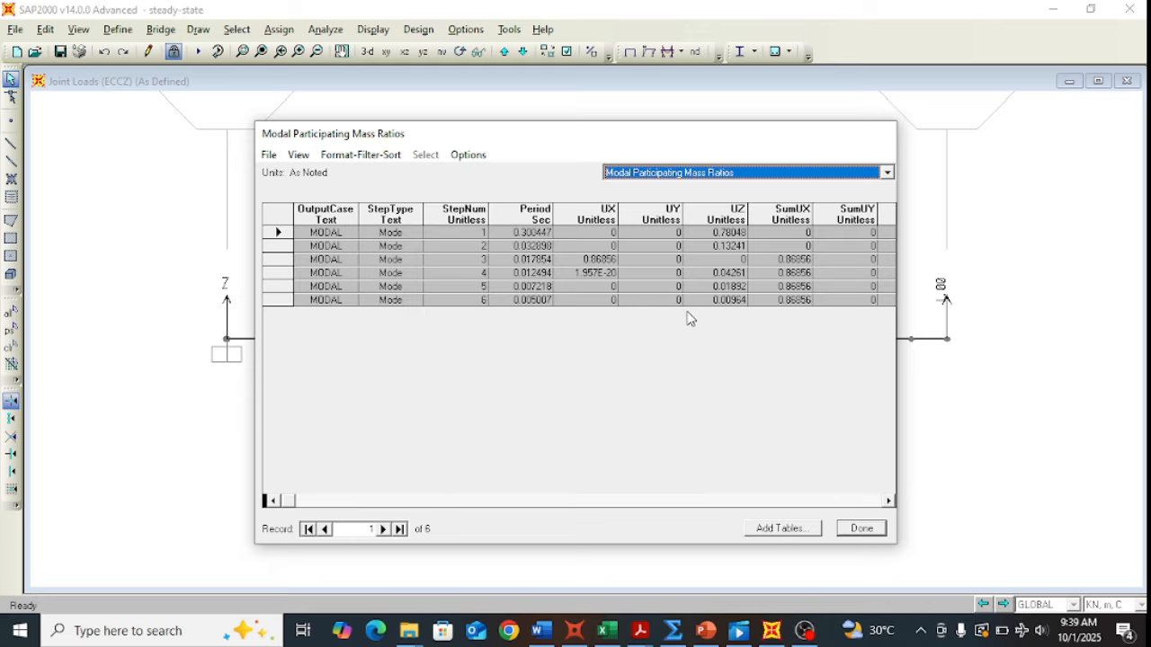
click(889, 501)
click(889, 501)
click(889, 501)
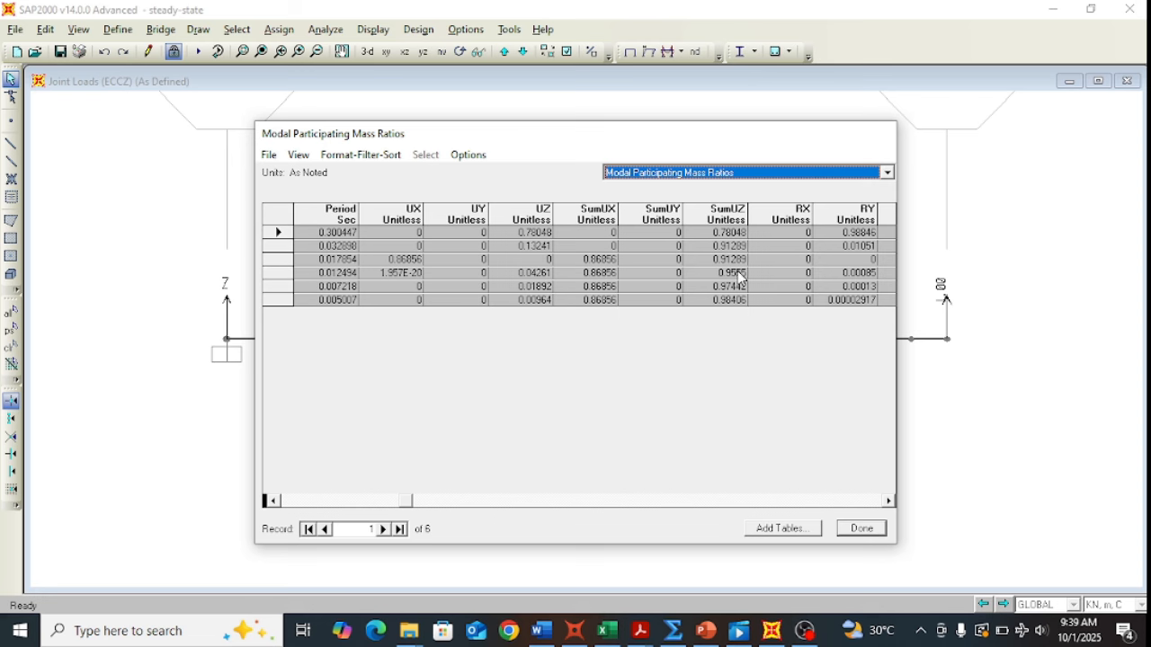
click(888, 501)
click(888, 502)
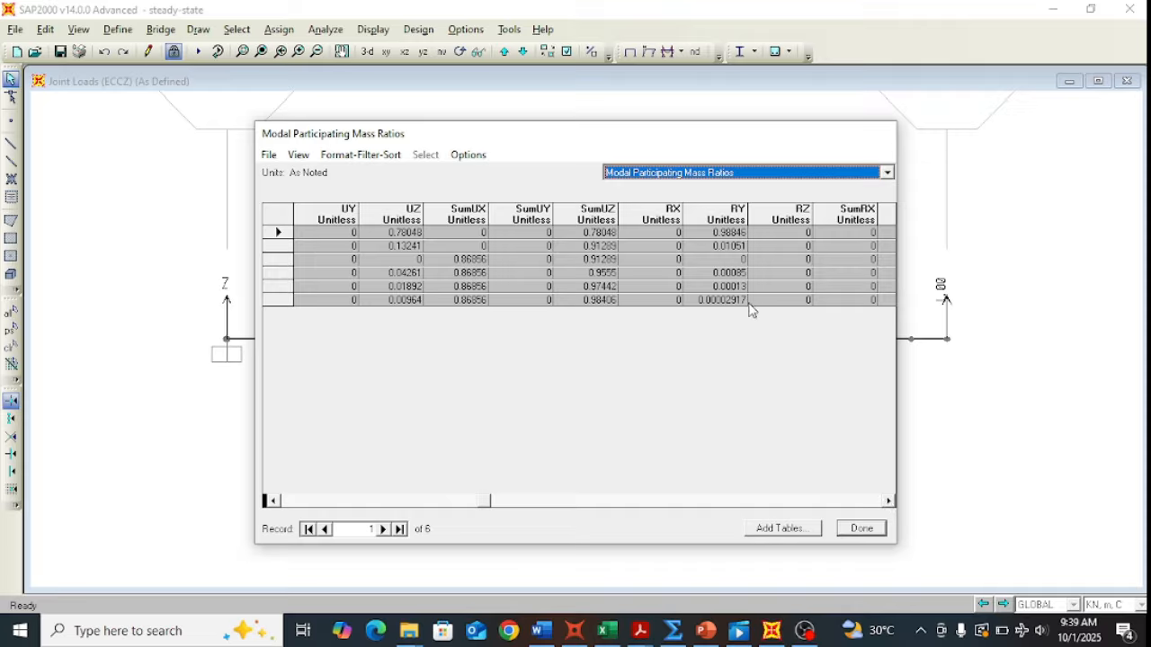
click(888, 500)
click(888, 500)
click(889, 501)
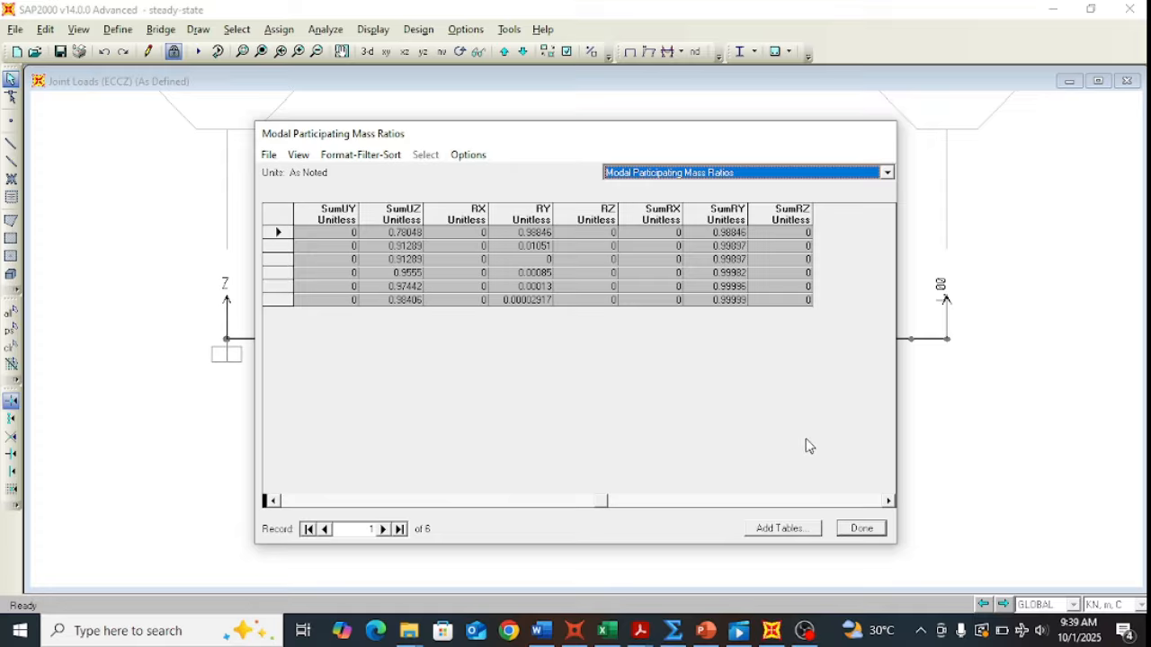
click(861, 528)
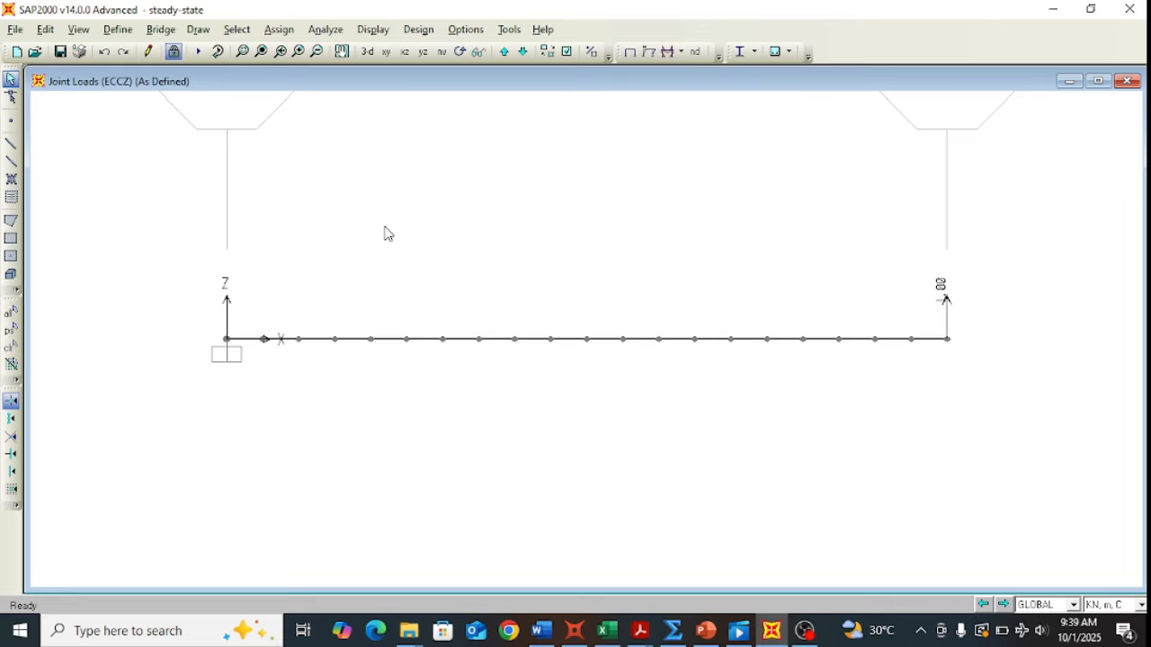
Step: Display the MODAL mode 4 deformed shape, then return to the undeformed beam view
click(649, 52)
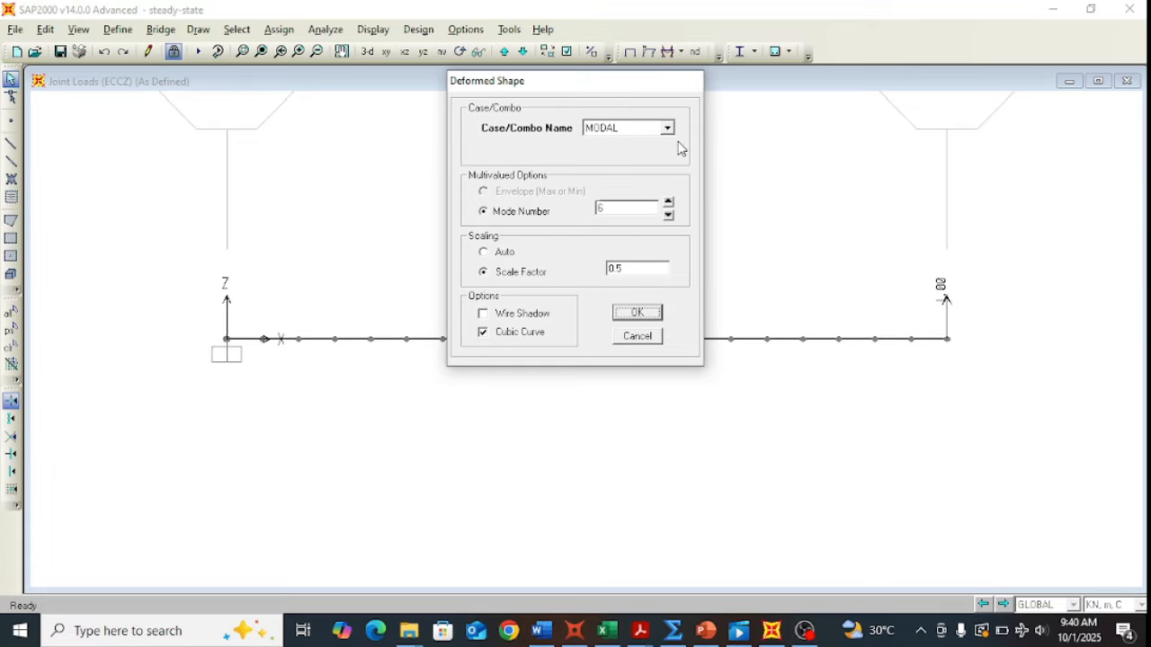
double_click(613, 208)
text(5)
key(BackSpace)
text(4)
click(638, 313)
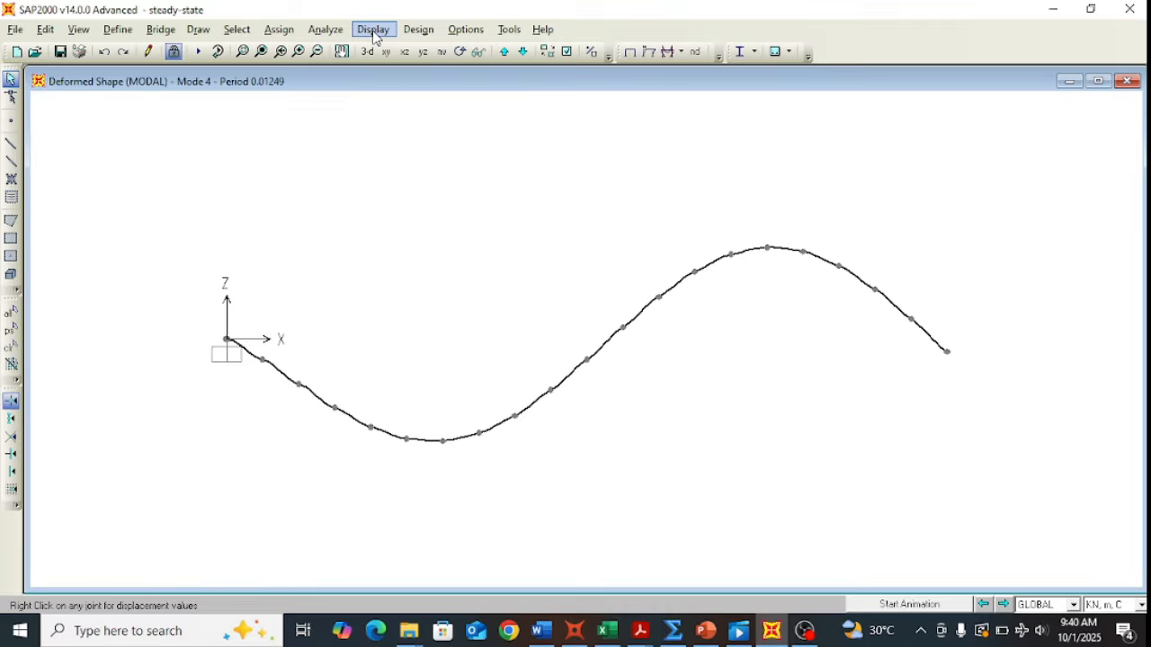
click(635, 54)
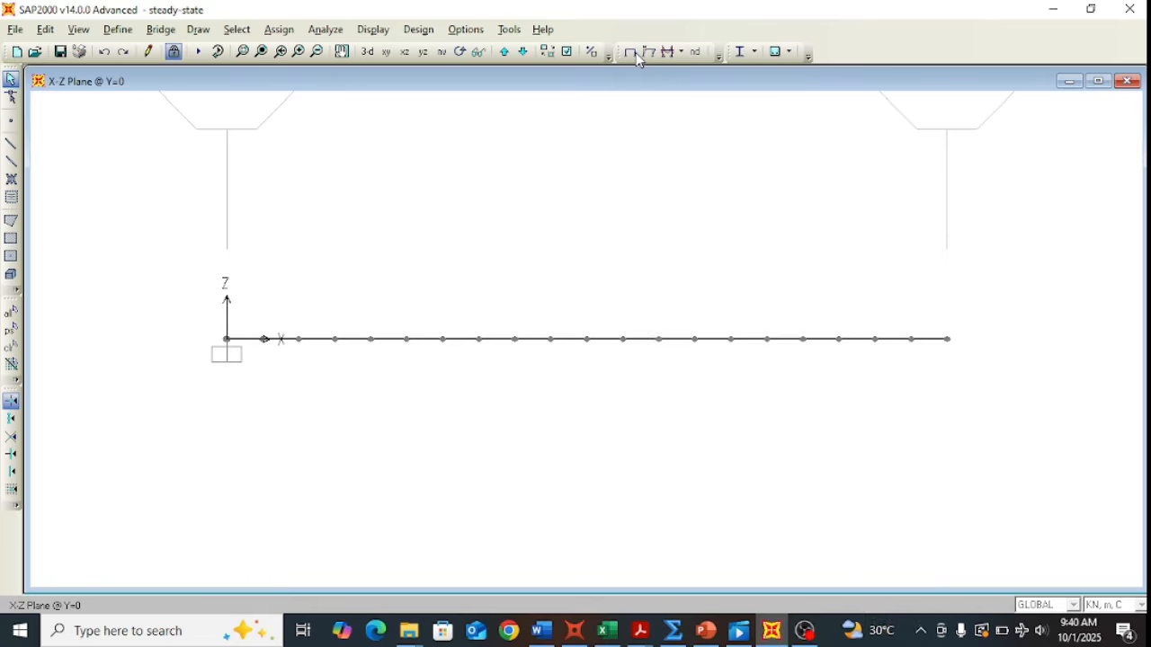
Step: Open the STEADY STATE plot-function trace, select Joint2, and review its joint 2 UZ definition
click(380, 33)
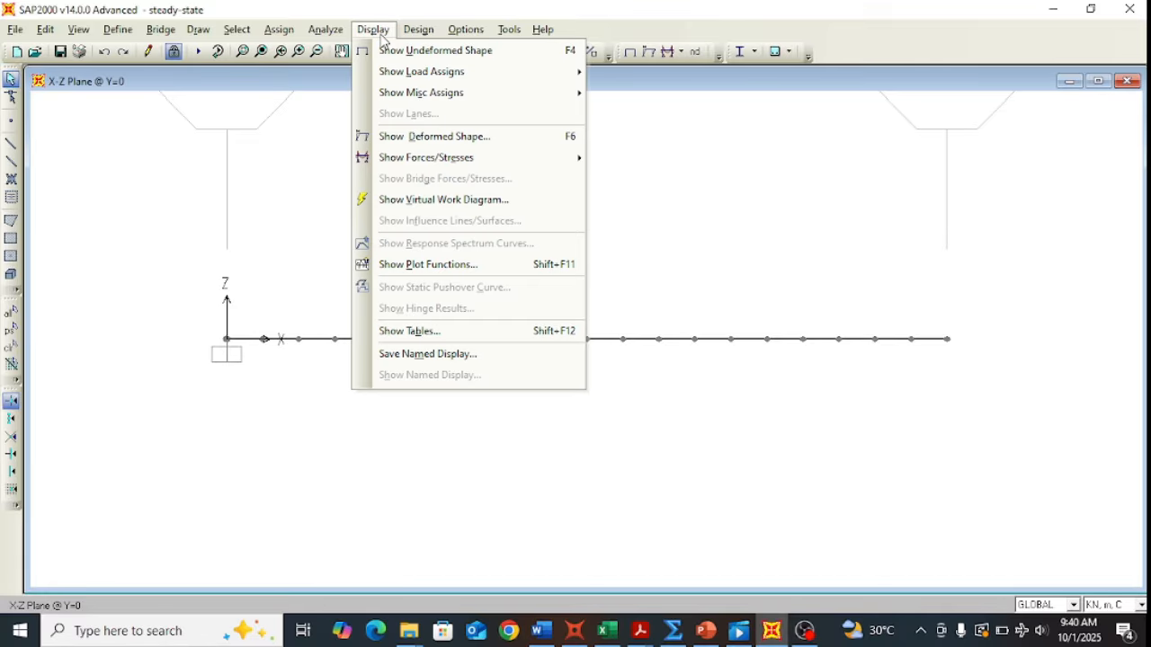
click(417, 265)
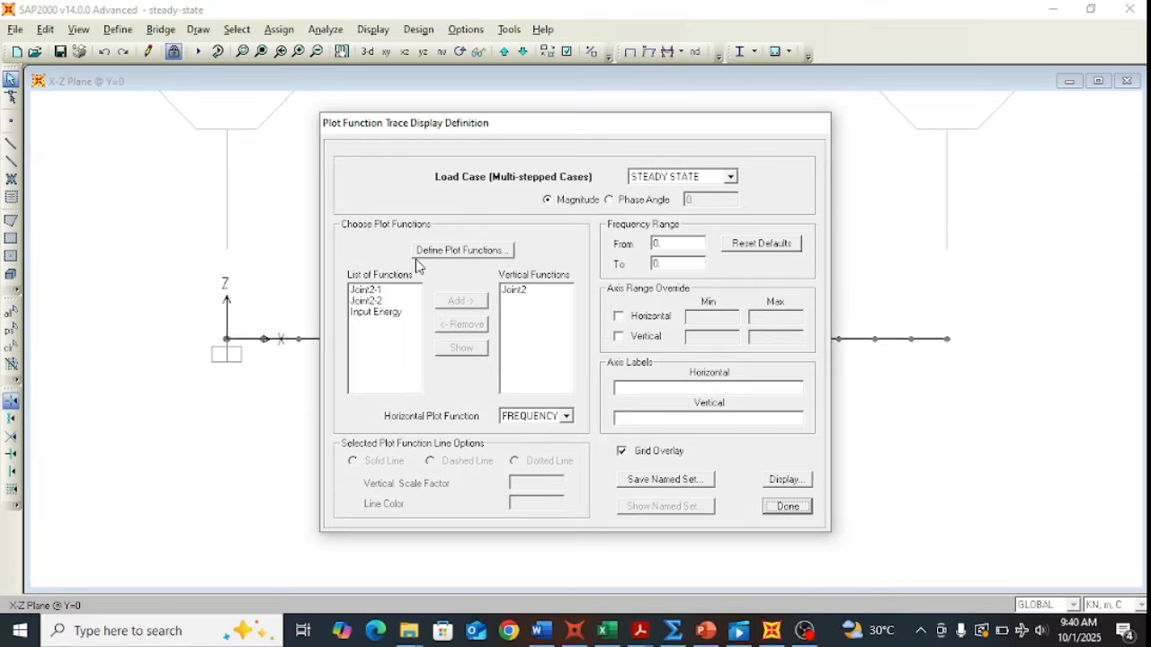
click(526, 293)
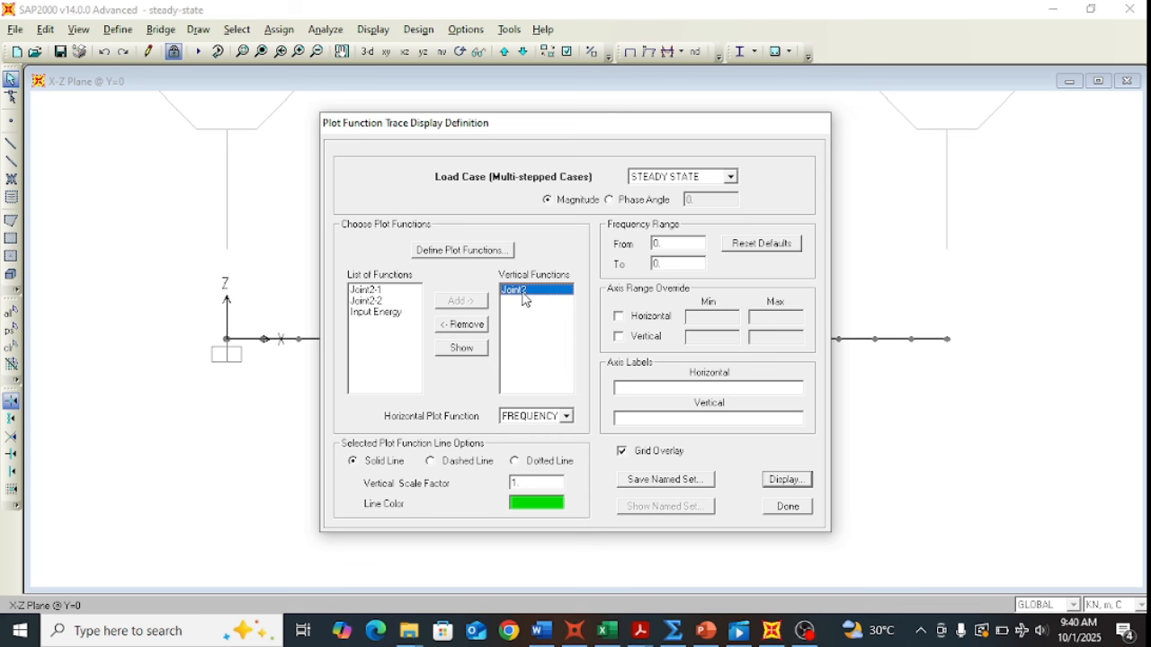
click(485, 252)
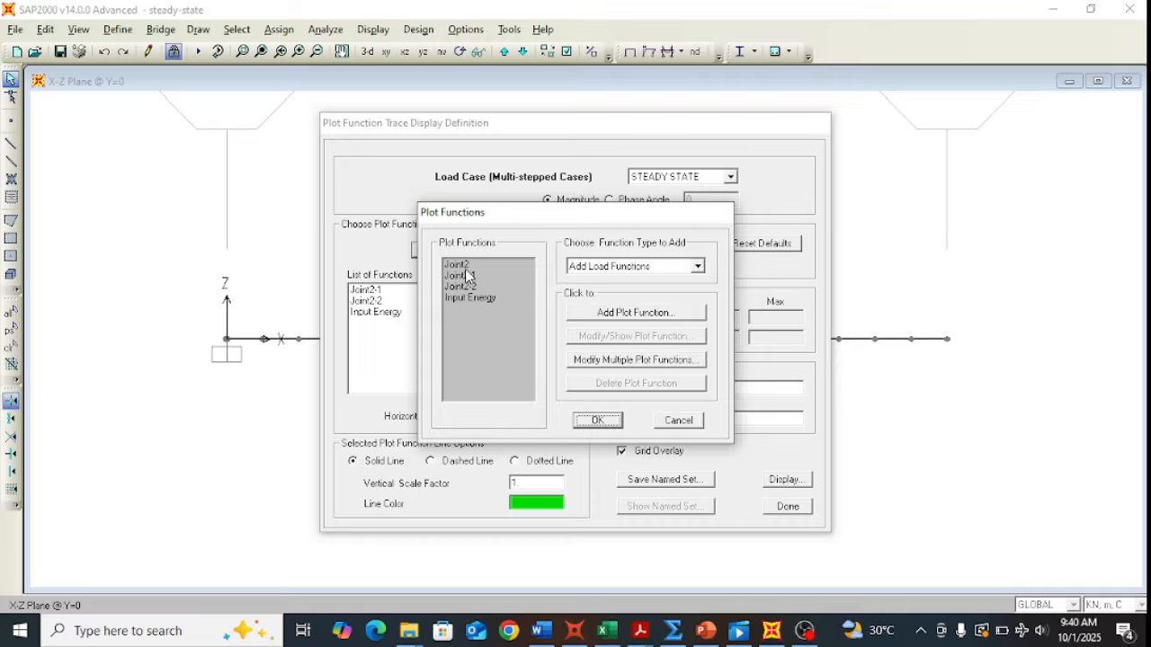
click(460, 266)
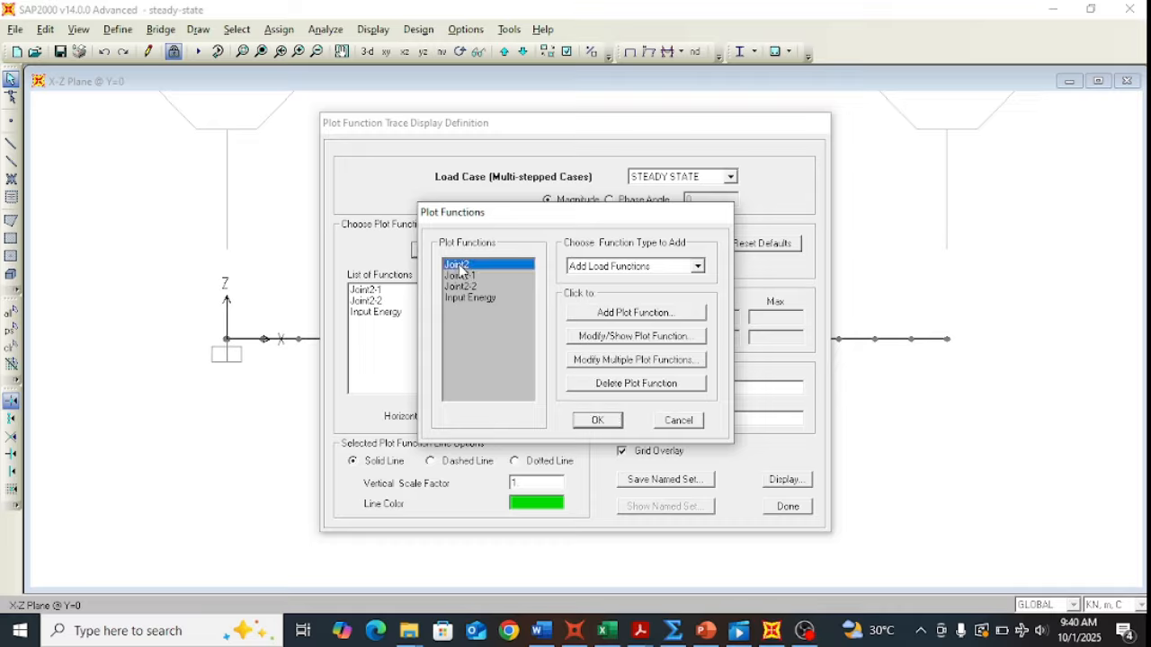
click(626, 337)
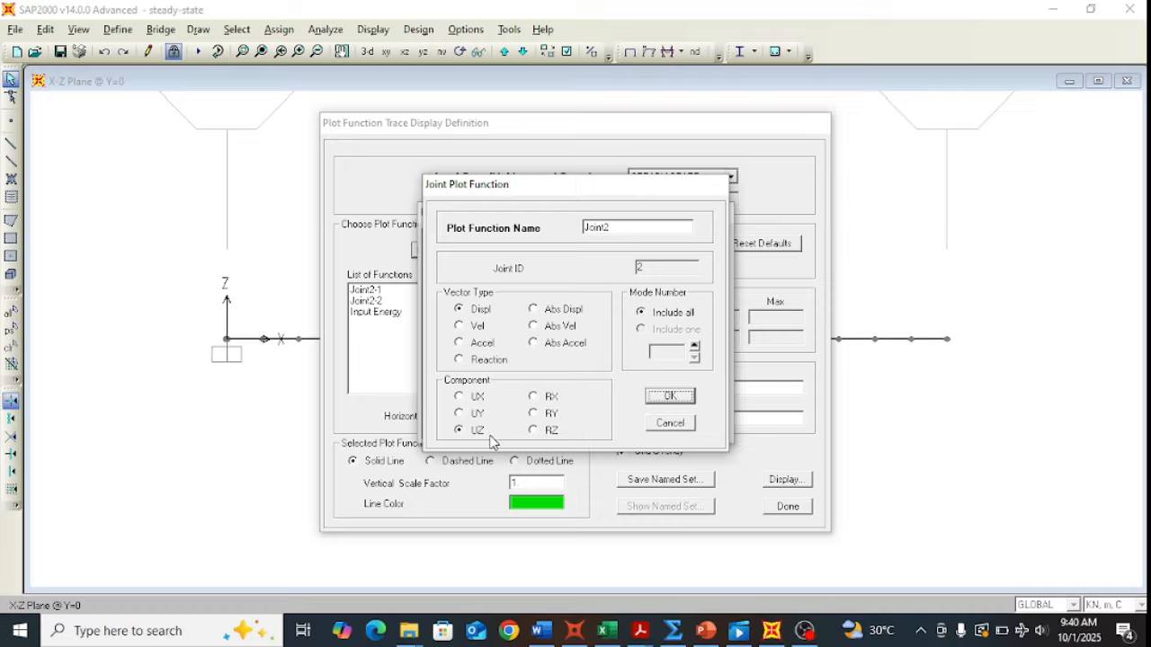
key(Return)
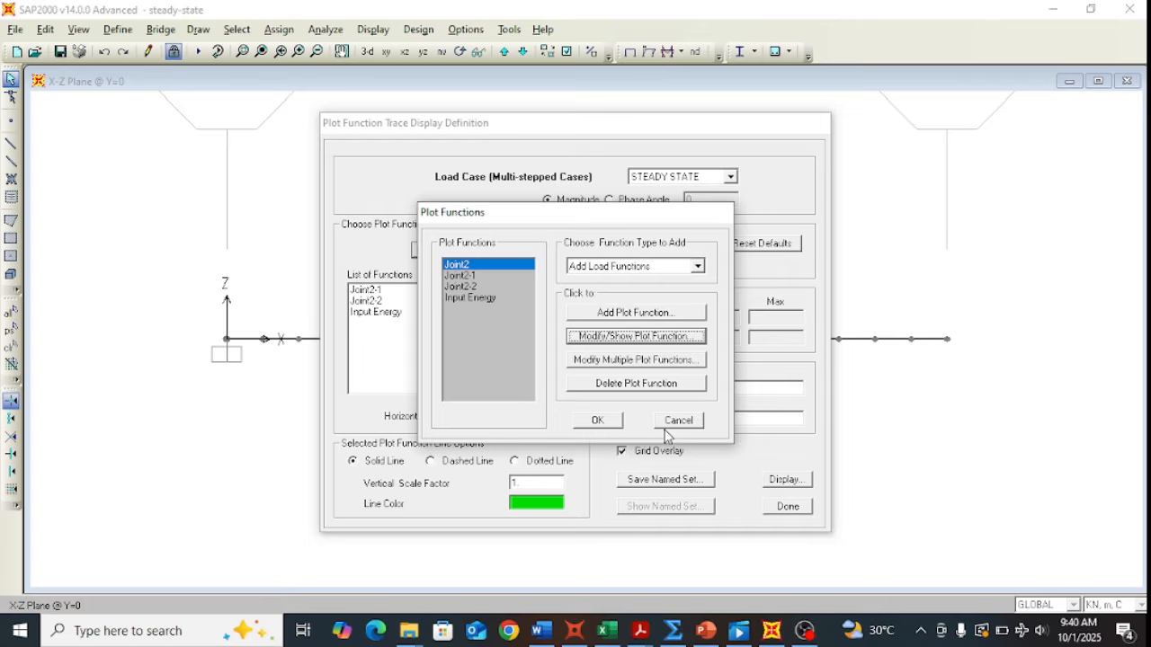
click(676, 420)
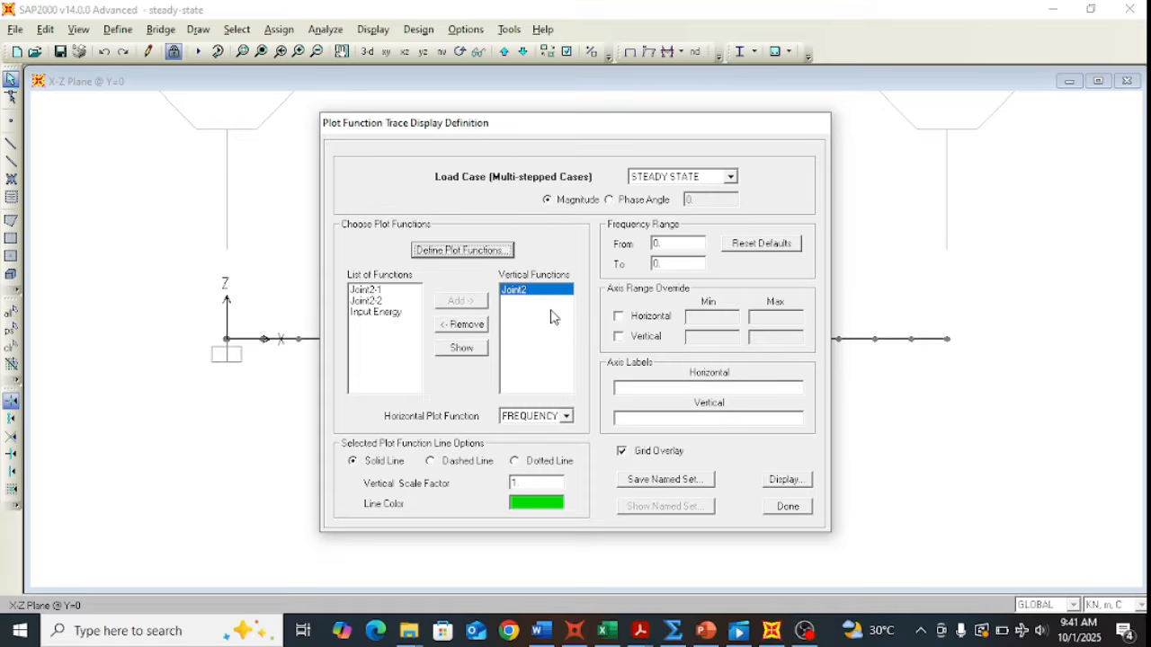
Step: Plot Joint2's UZ response versus frequency, peaking 6.609E-05 at 3.328, then close the plot windows
click(788, 479)
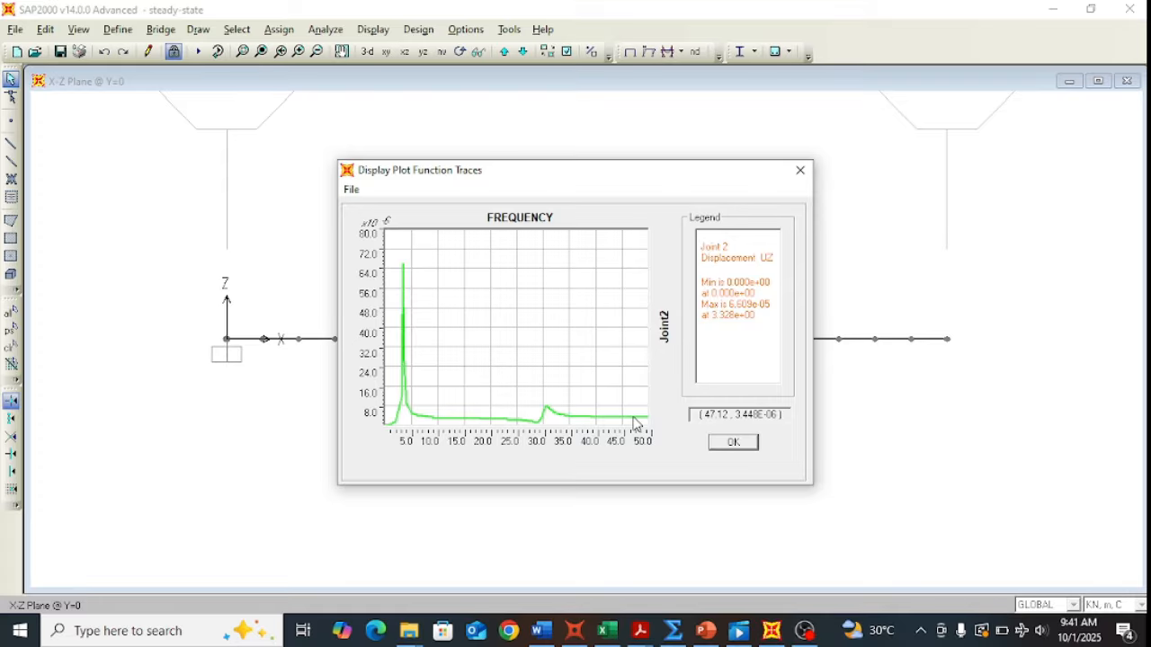
click(735, 442)
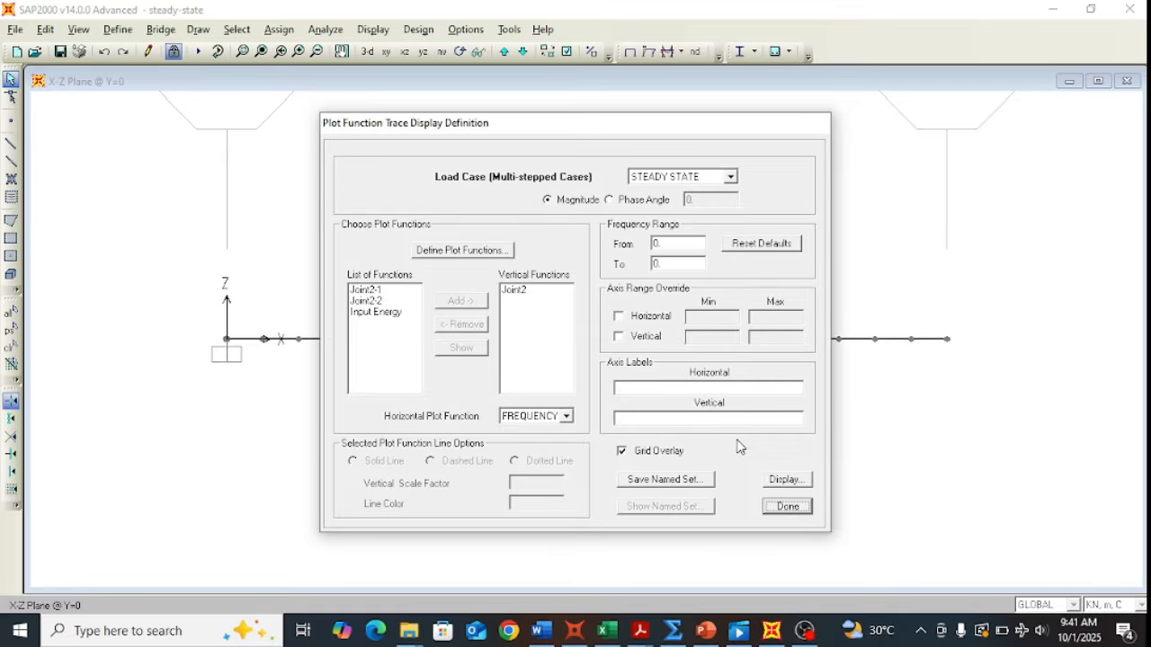
click(779, 507)
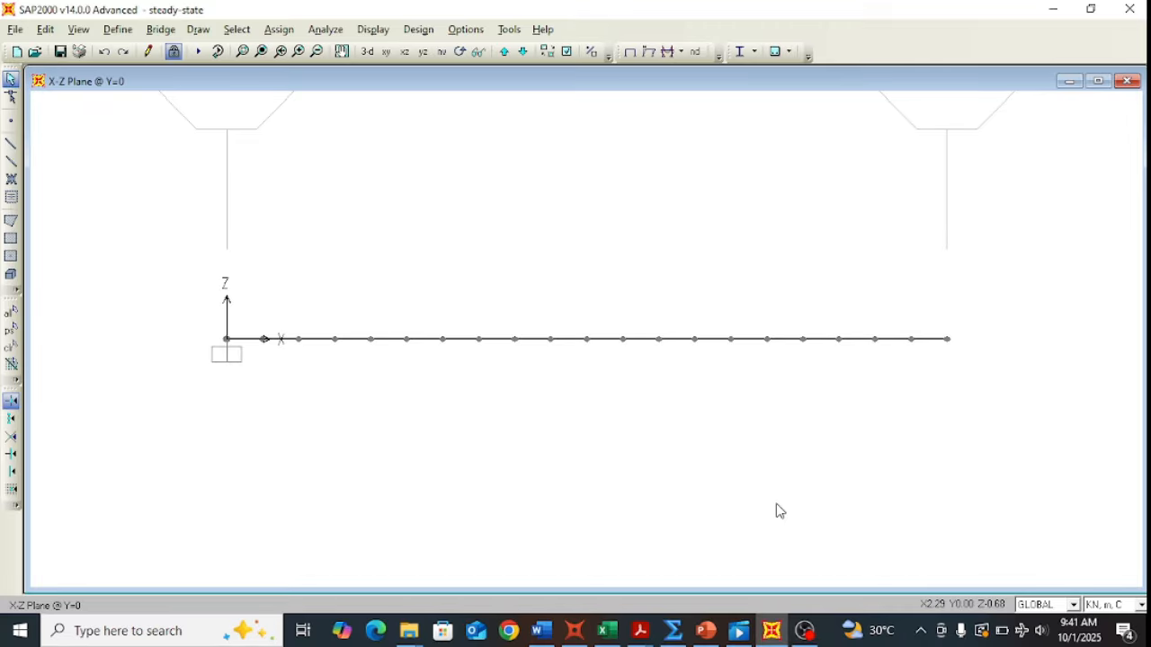